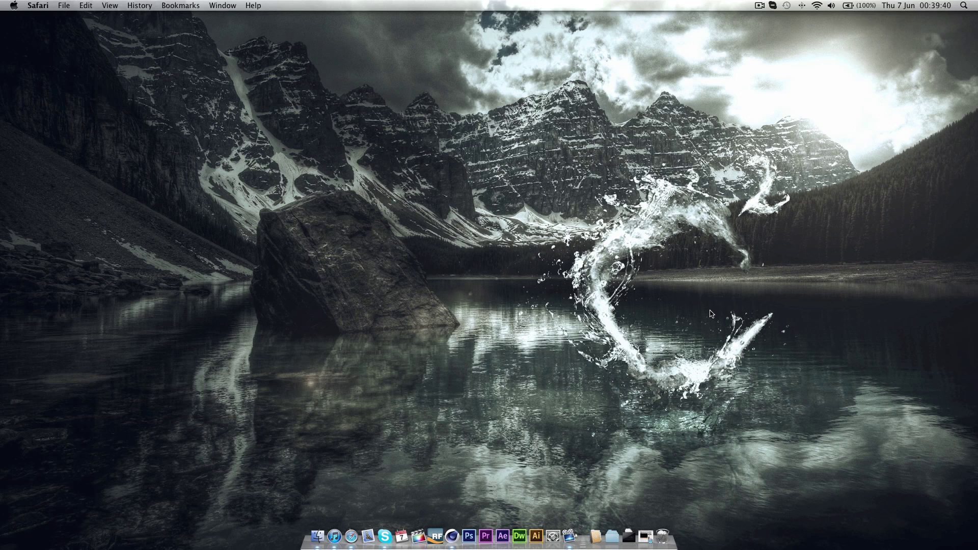
# - Restore the minimized Safari window showing the 'Intro // Paniikzz (Contest Entry)' YouTube page
pyautogui.click(647, 535)
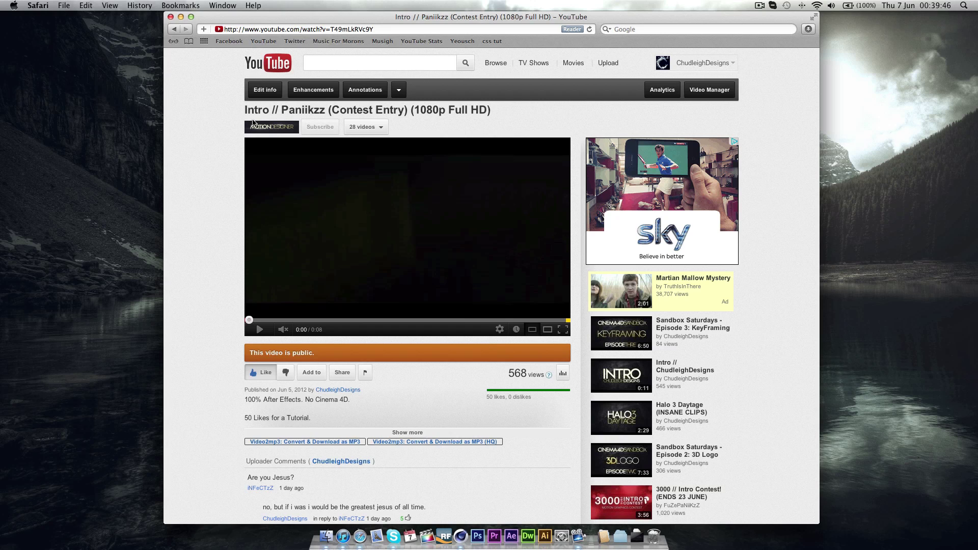
# - Play the Paniikzz intro video, pause it near 0:05, then minimize Safari
pyautogui.click(357, 237)
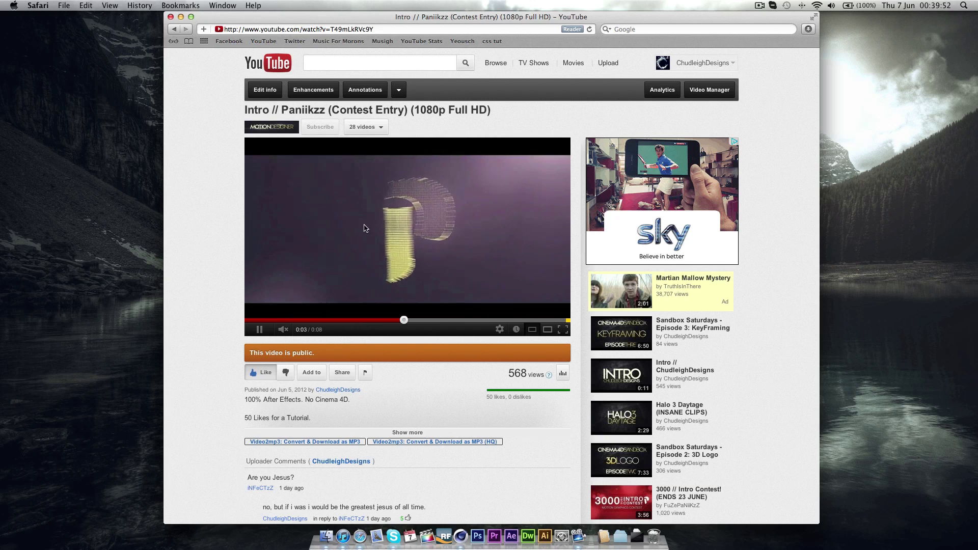
pyautogui.click(259, 331)
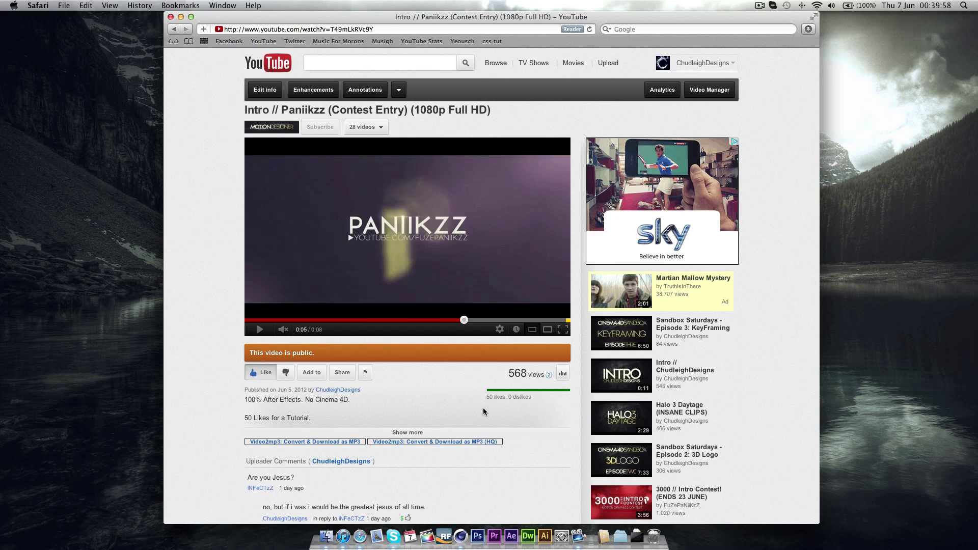
pyautogui.click(181, 17)
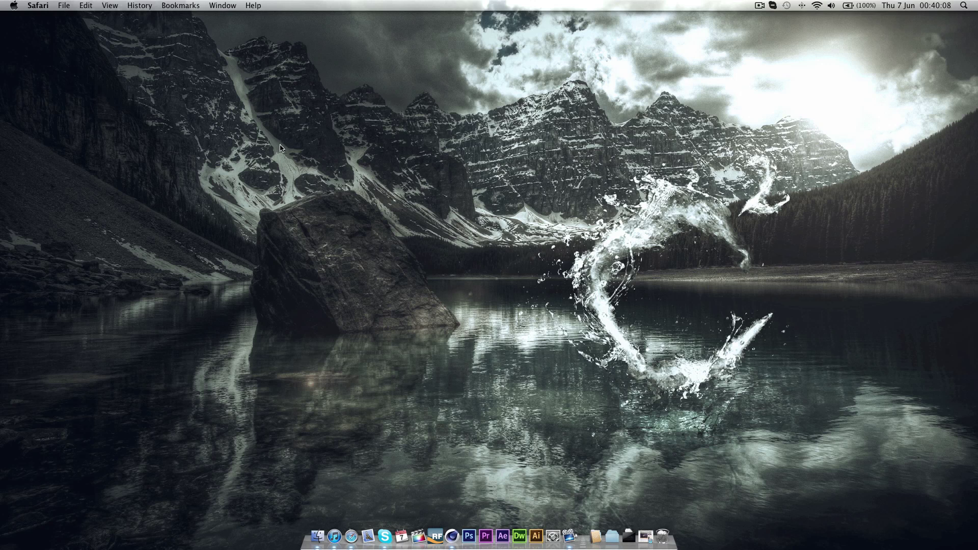
# - In Cinema 4D, add a MoGraph MoText object reading 'C'
pyautogui.click(451, 536)
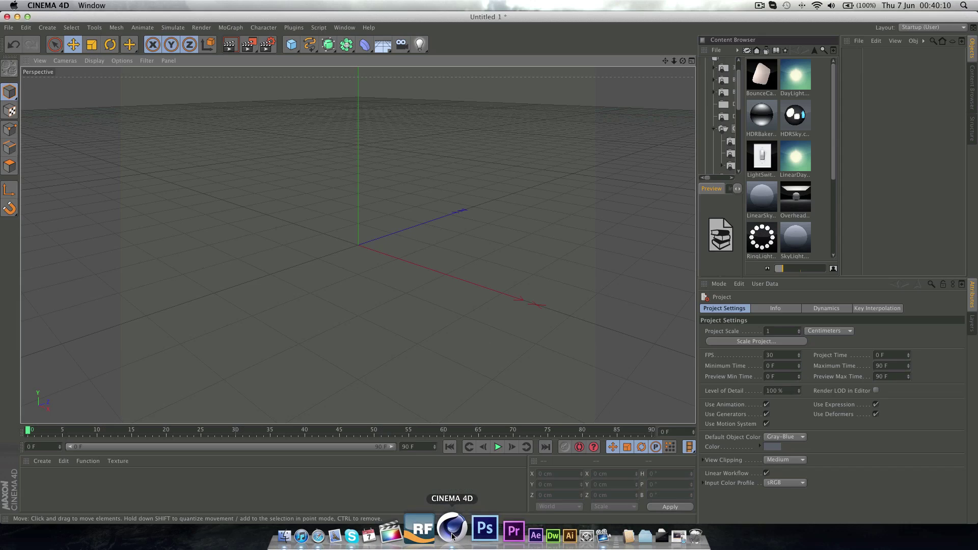
pyautogui.click(234, 28)
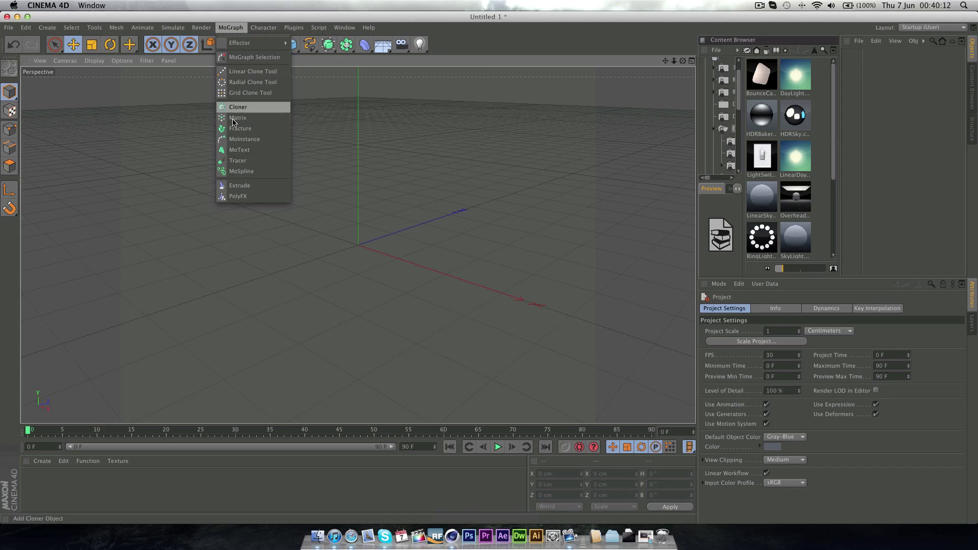
pyautogui.click(238, 154)
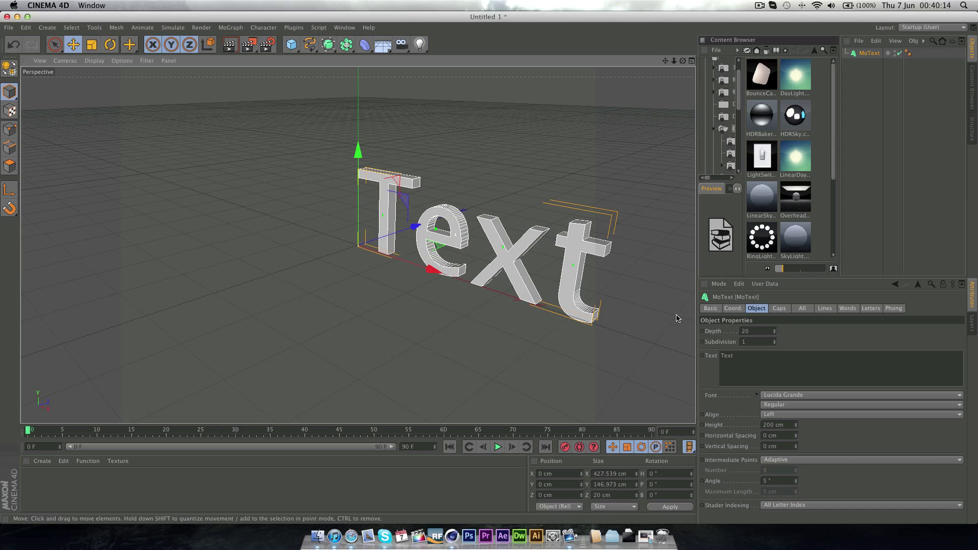
pyautogui.write('C')
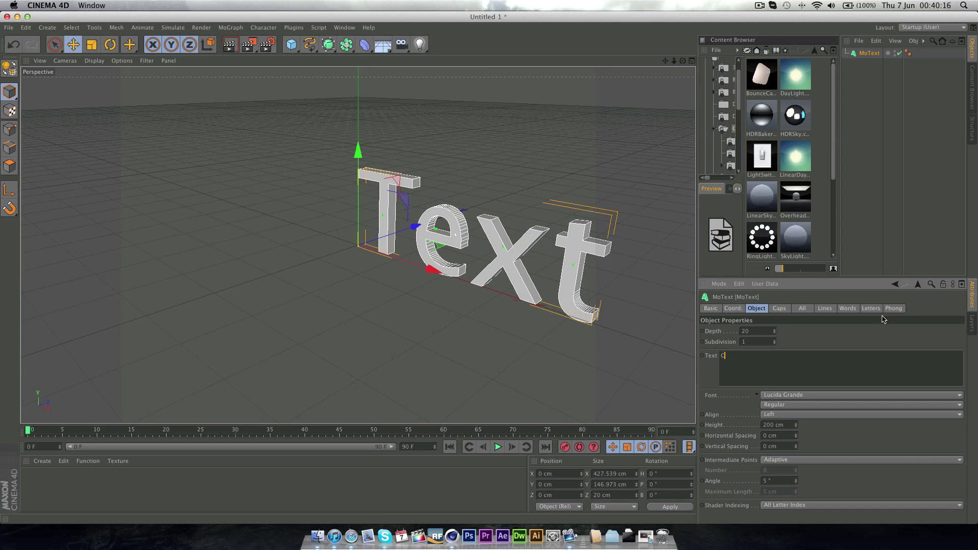
# - Set the C to TYPOGRAPH PRO ExtraBold, Middle alignment, with depth 46
pyautogui.click(788, 396)
pyautogui.scroll(-10, 799, 383)
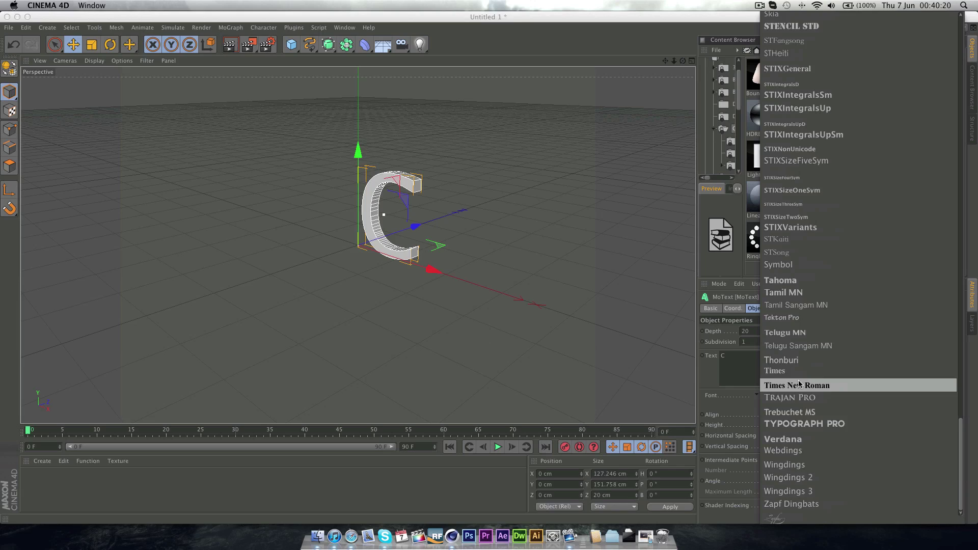
pyautogui.click(800, 424)
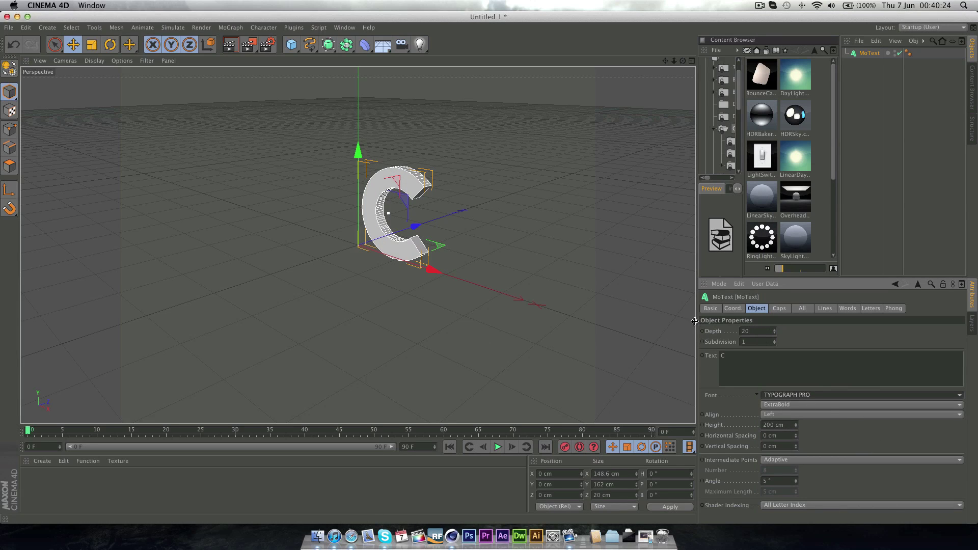
pyautogui.click(785, 416)
pyautogui.click(783, 432)
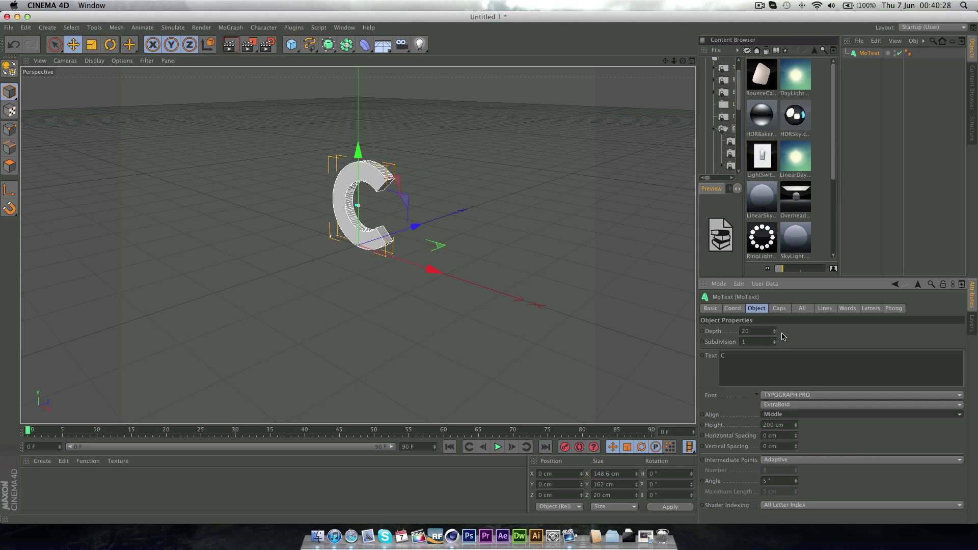
pyautogui.moveTo(774, 332); pyautogui.dragTo(775, 319)
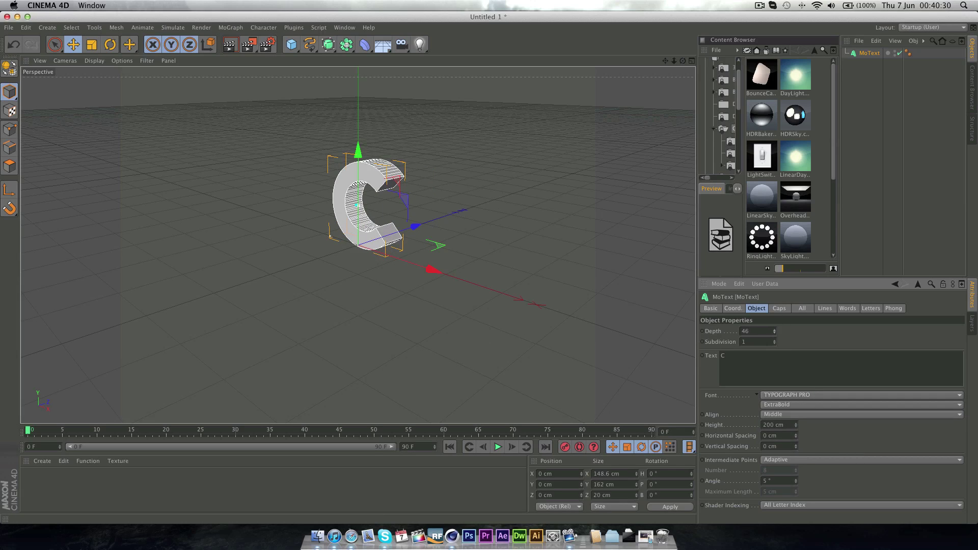
# - Give both the start and end caps a Fillet Cap with 2 cm radius
pyautogui.click(782, 310)
pyautogui.click(782, 331)
pyautogui.click(770, 375)
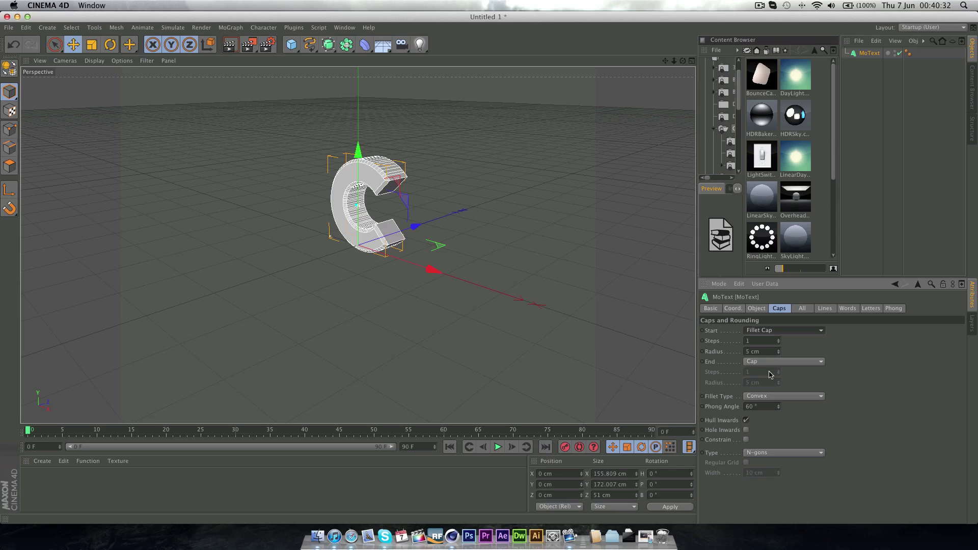
pyautogui.click(763, 364)
pyautogui.click(765, 401)
pyautogui.doubleClick(761, 352)
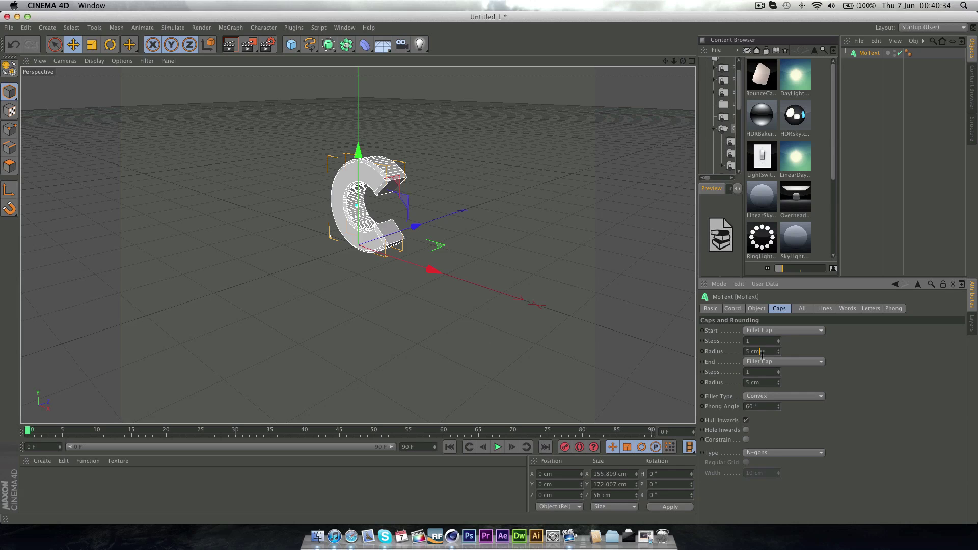
pyautogui.write('2')
pyautogui.press('Return')
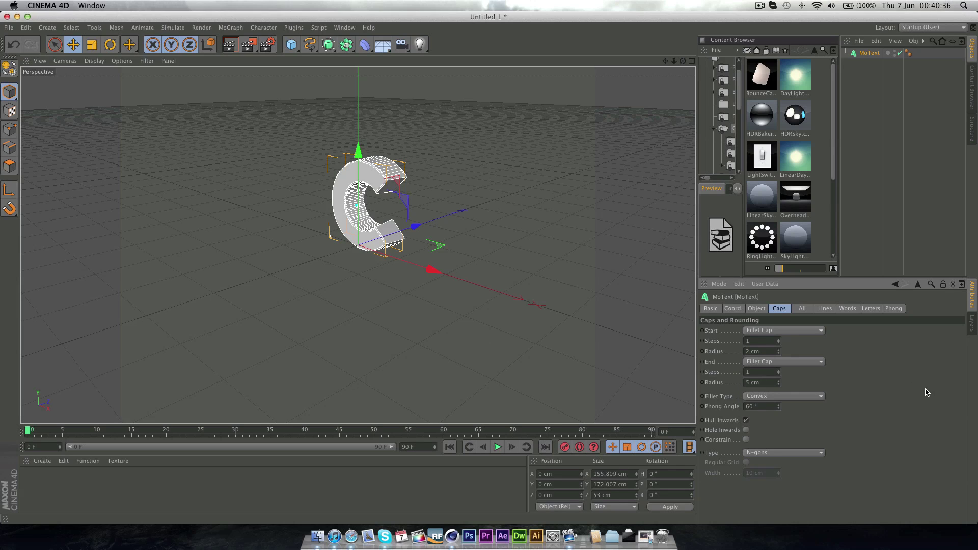
pyautogui.doubleClick(760, 382)
pyautogui.write('2')
pyautogui.press('Return')
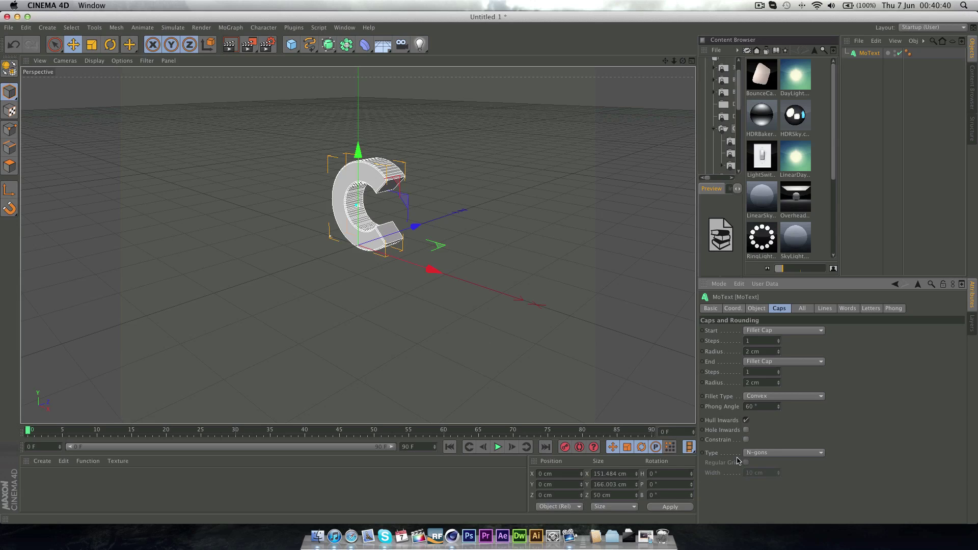
# - Mesh the caps as Quadrangles on a Regular Grid 5 cm wide
pyautogui.click(765, 453)
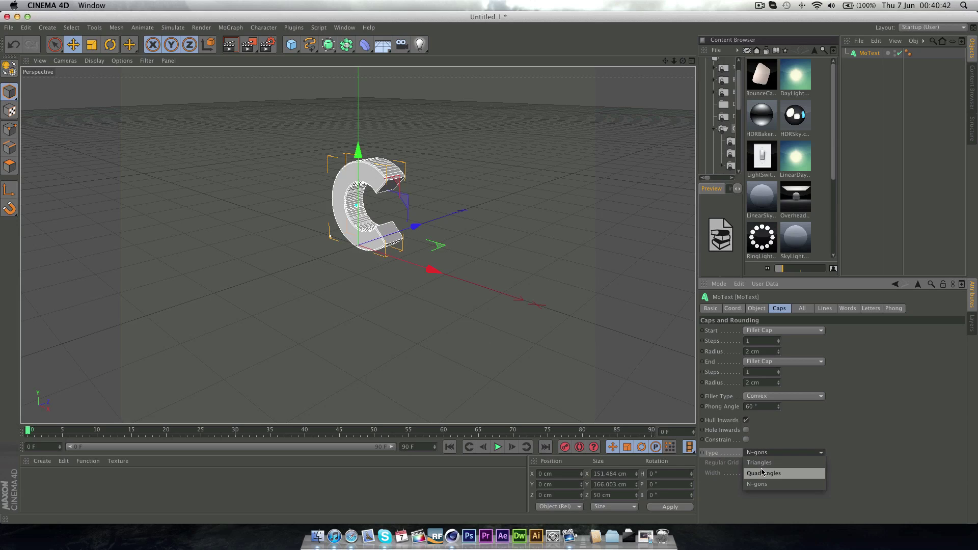
pyautogui.click(764, 473)
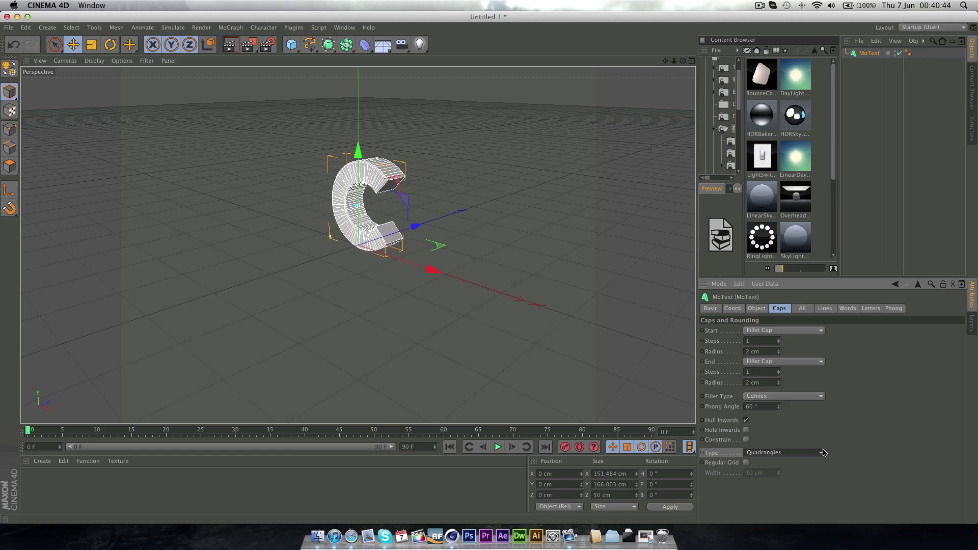
pyautogui.click(747, 463)
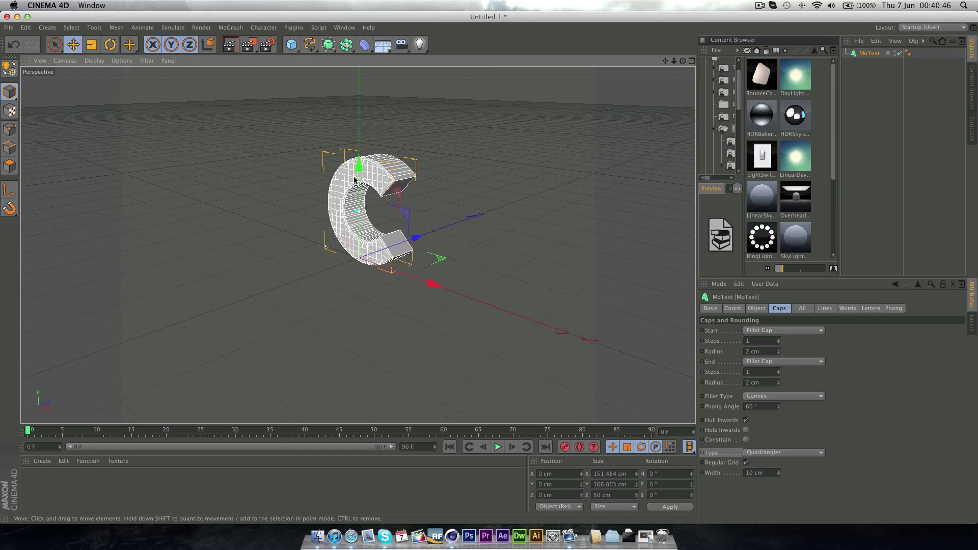
pyautogui.scroll(4, 354, 178)
pyautogui.moveTo(355, 187); pyautogui.dragTo(474, 194)
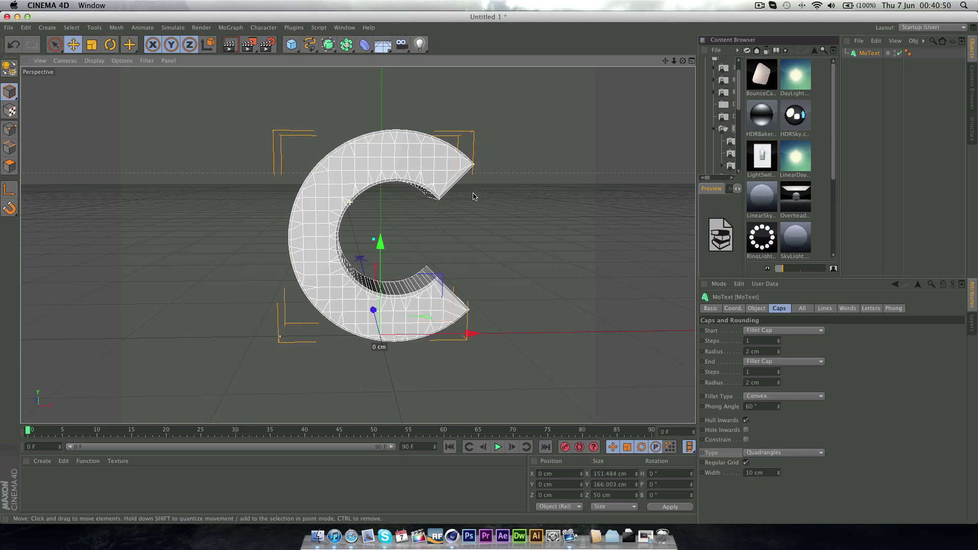
pyautogui.moveTo(778, 477); pyautogui.dragTo(757, 478)
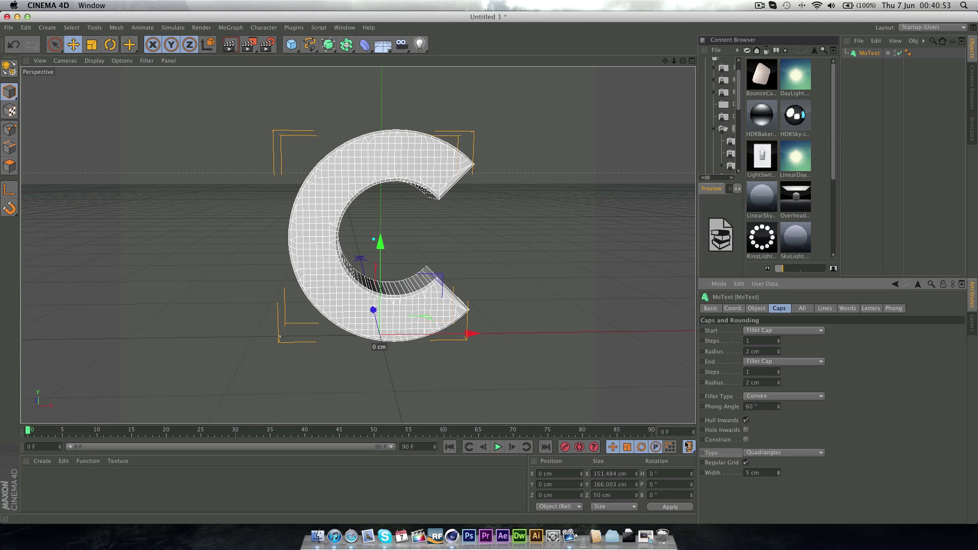
# - Set the MoText extrusion Subdivision to 6
pyautogui.click(757, 308)
pyautogui.moveTo(351, 280); pyautogui.dragTo(492, 277)
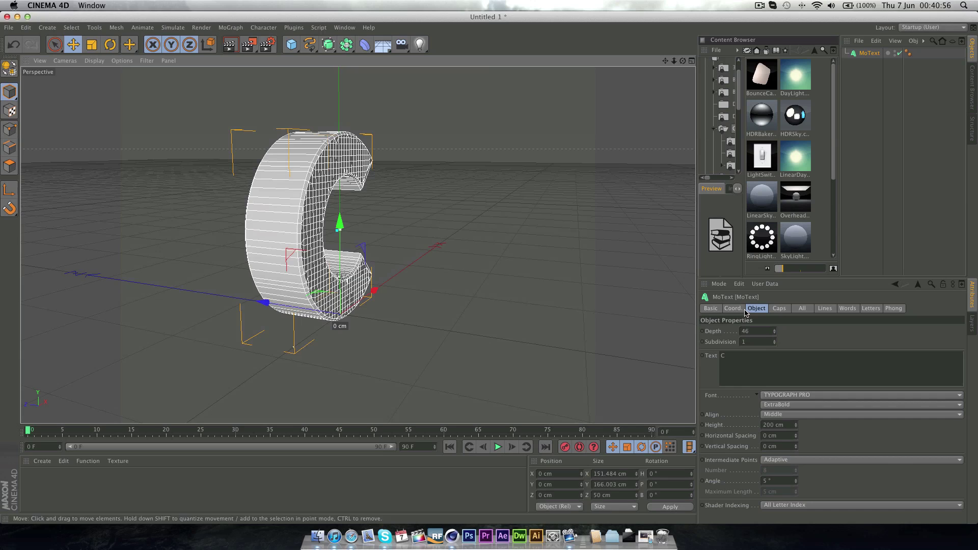
pyautogui.click(764, 341)
pyautogui.moveTo(775, 343); pyautogui.dragTo(775, 343)
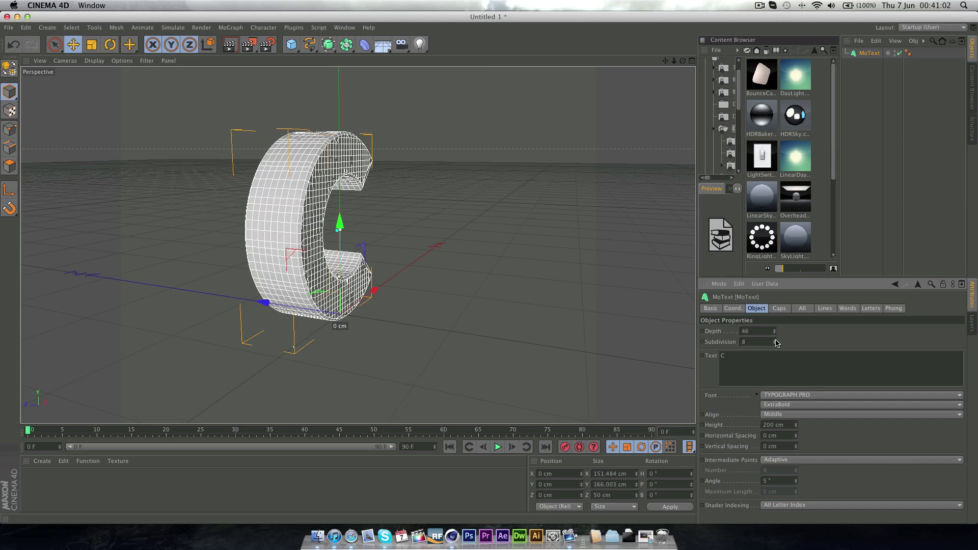
pyautogui.click(775, 345)
pyautogui.click(775, 345)
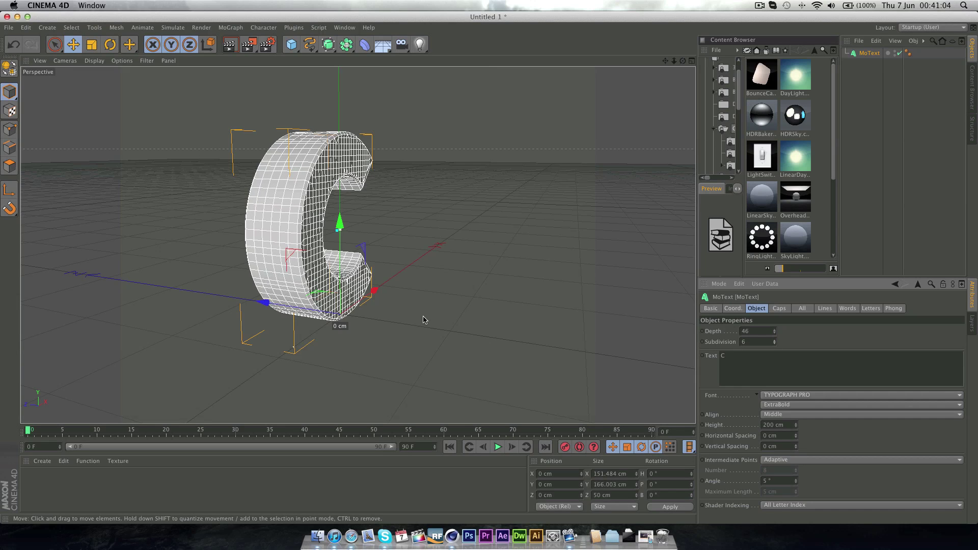
# - Widen the cap Regular Grid to 7 cm and orbit around the C
pyautogui.click(779, 309)
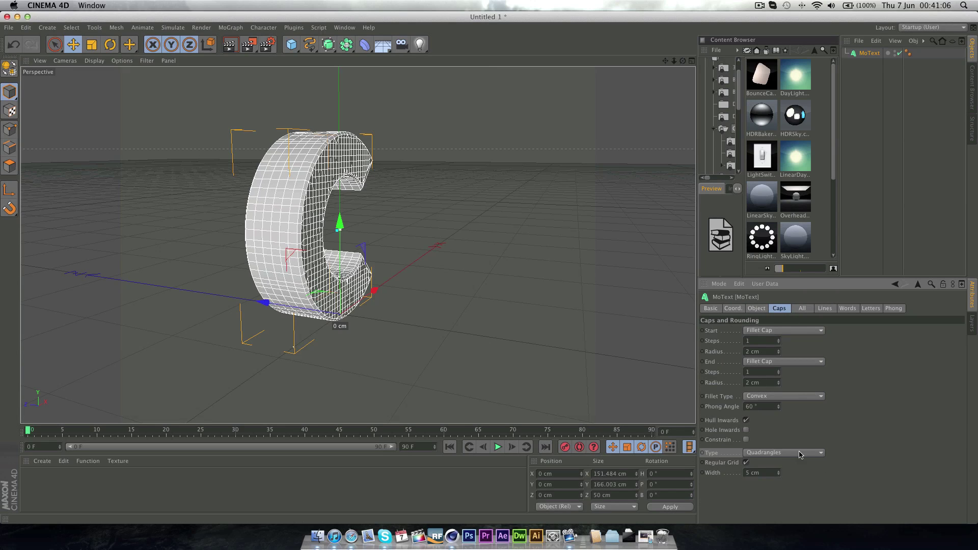
pyautogui.click(778, 474)
pyautogui.click(778, 473)
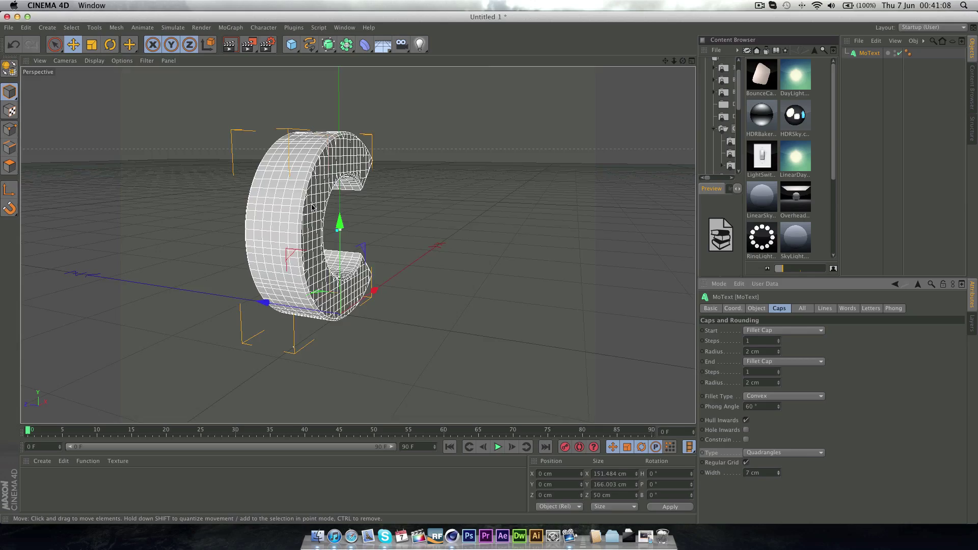
pyautogui.moveTo(314, 209); pyautogui.dragTo(149, 192)
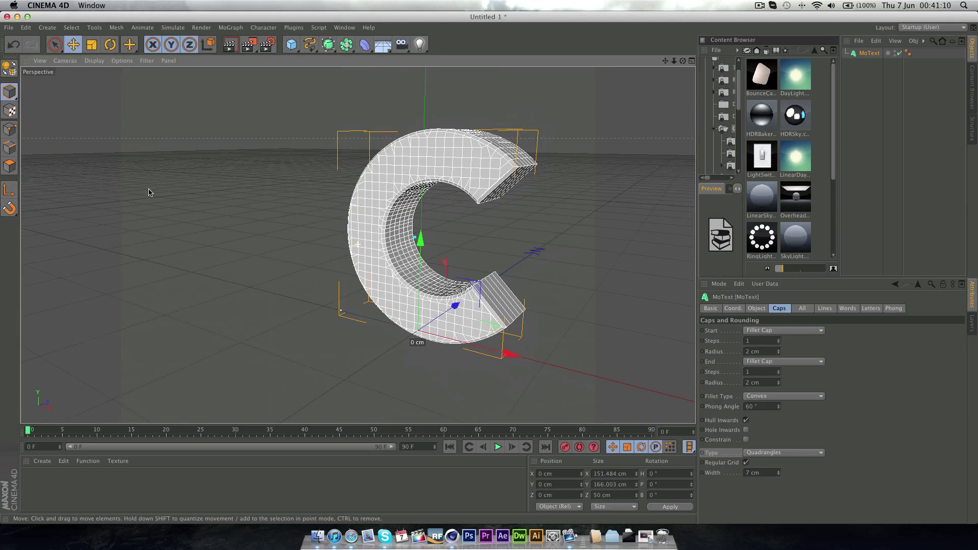
pyautogui.moveTo(509, 137); pyautogui.dragTo(579, 165)
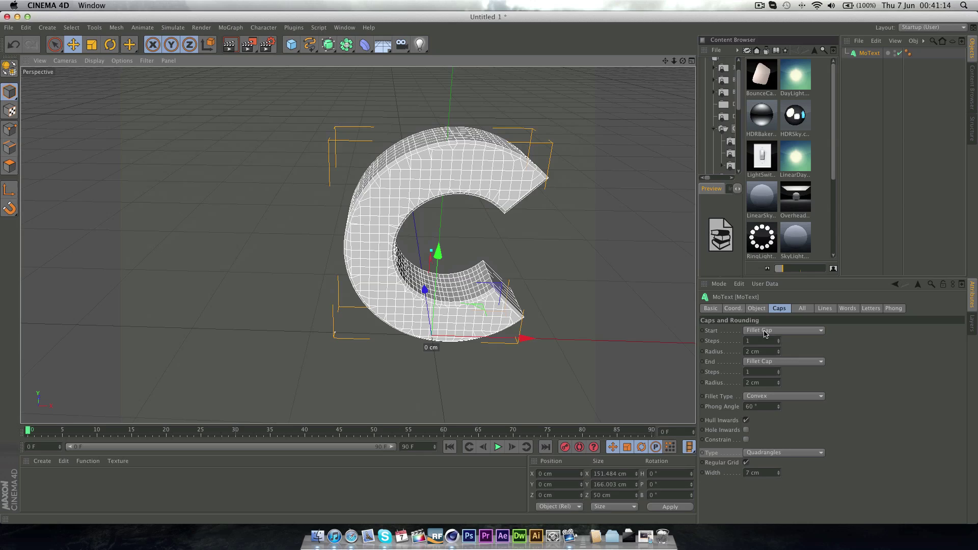
# - Switch both Start and End caps from Fillet Cap to plain Cap, then inspect the C
pyautogui.click(781, 331)
pyautogui.click(771, 352)
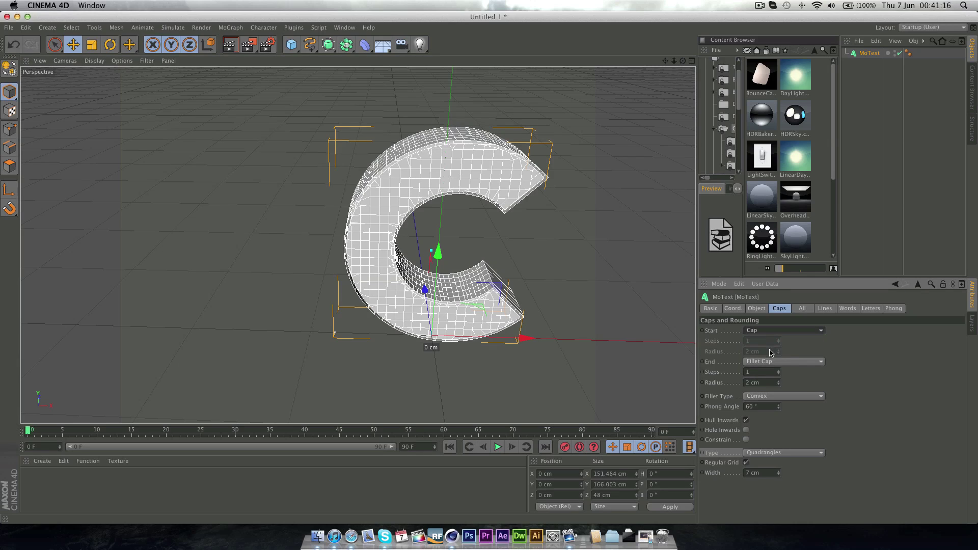
pyautogui.click(770, 362)
pyautogui.click(767, 382)
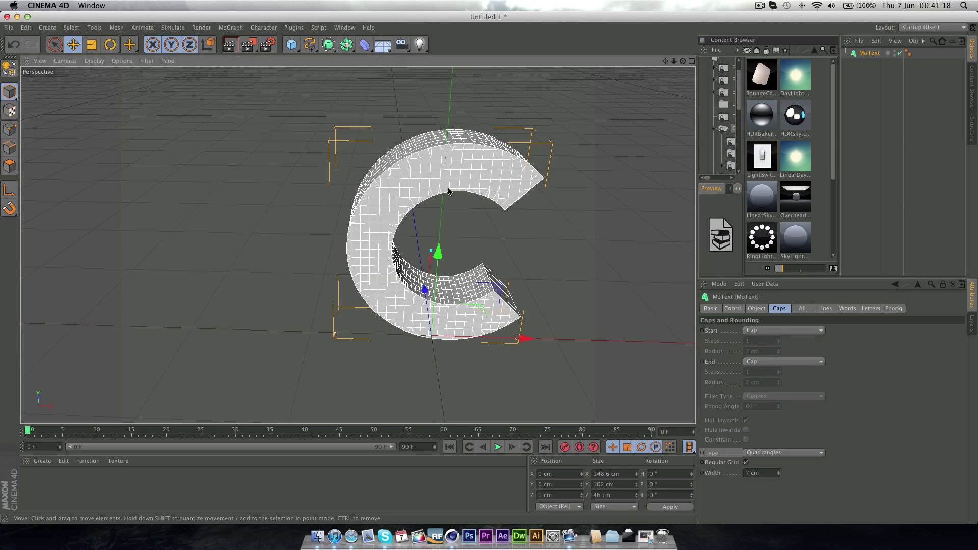
pyautogui.moveTo(448, 191); pyautogui.dragTo(555, 162)
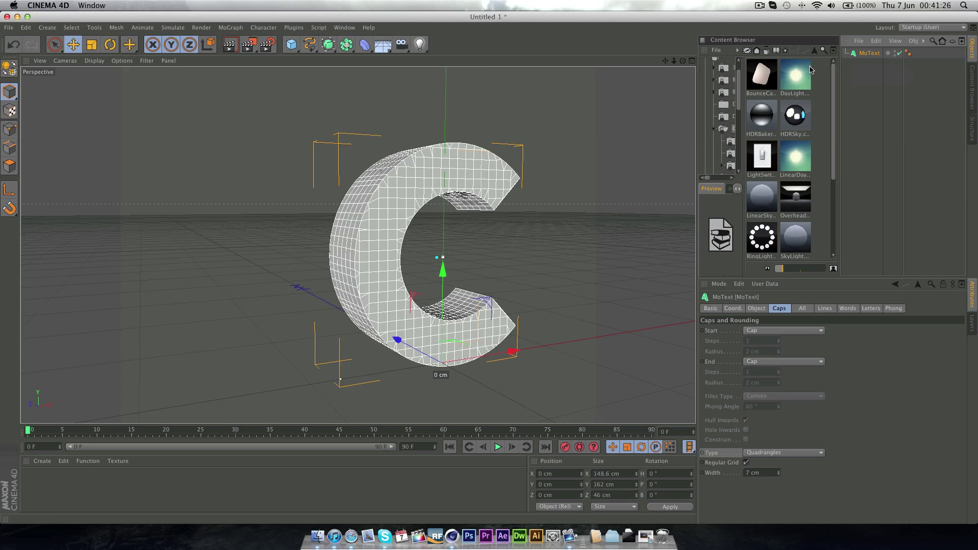
# - Make the MoText C editable and select all its children, including Cap 1 and Cap 2
pyautogui.press('c')
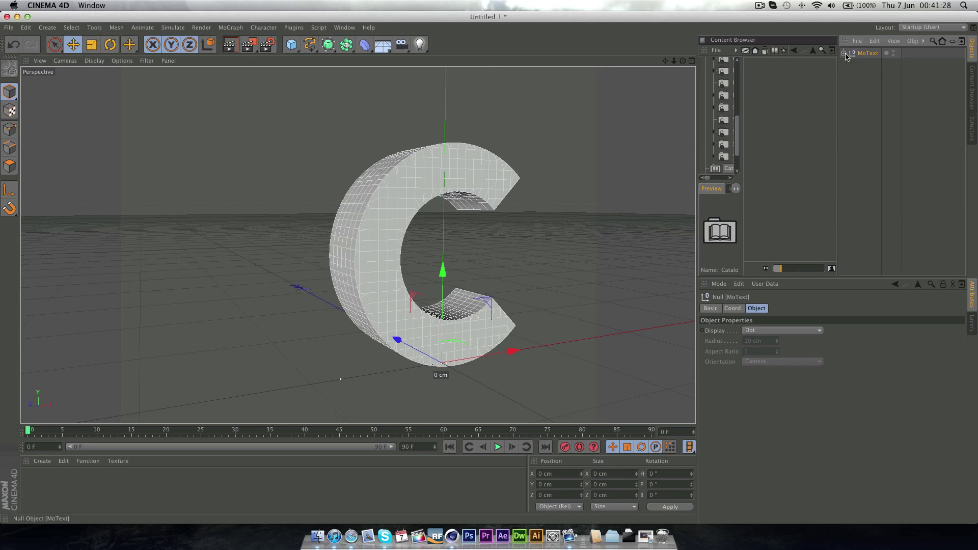
pyautogui.rightClick(873, 54)
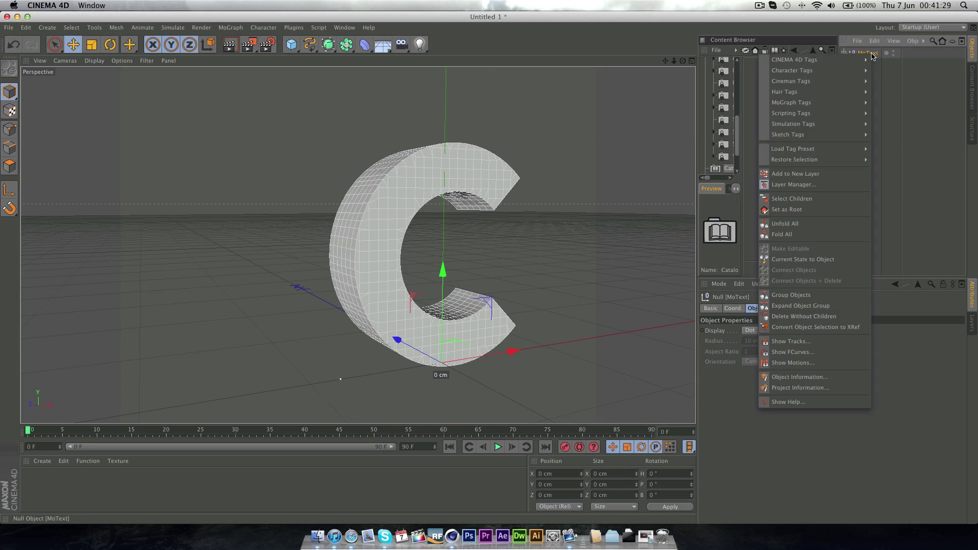
pyautogui.click(814, 194)
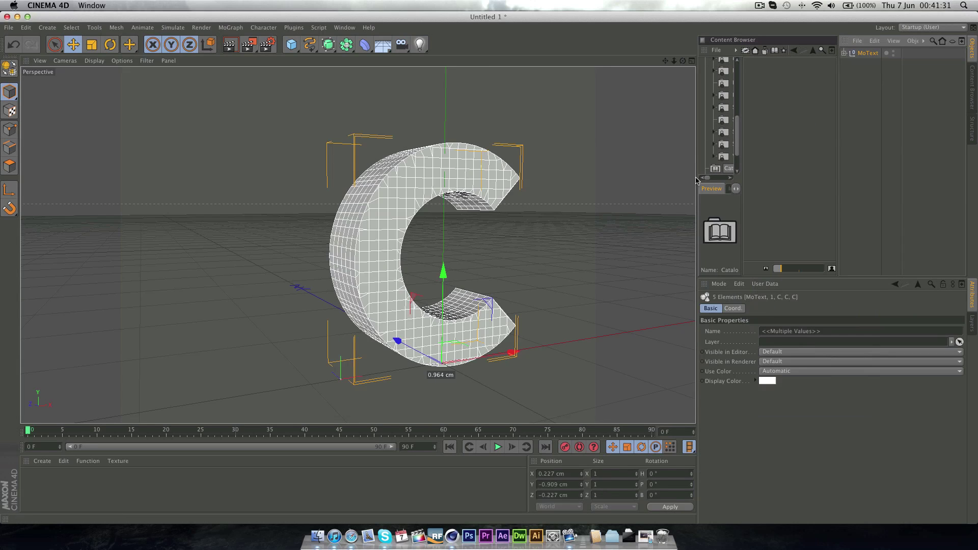
pyautogui.click(16, 66)
pyautogui.rightClick(866, 53)
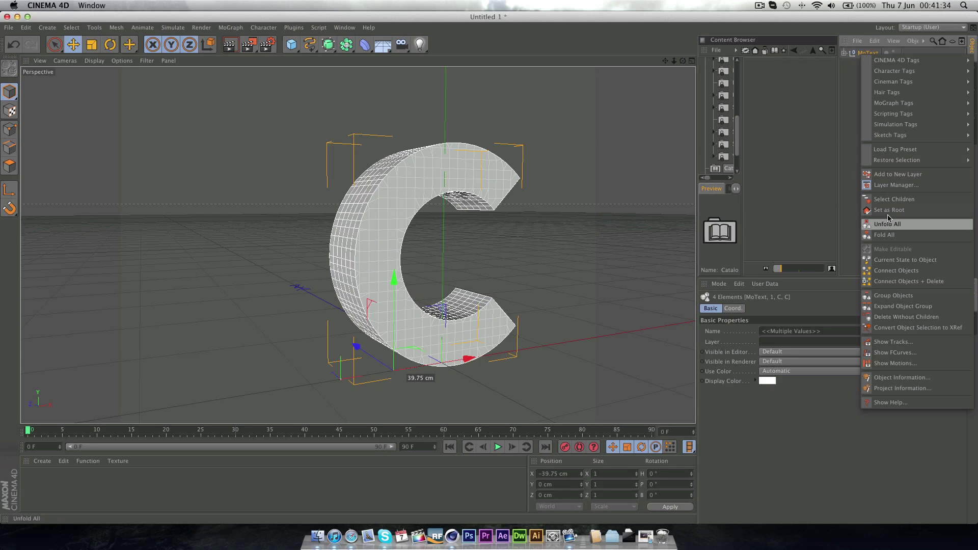
pyautogui.click(890, 202)
pyautogui.rightClick(865, 58)
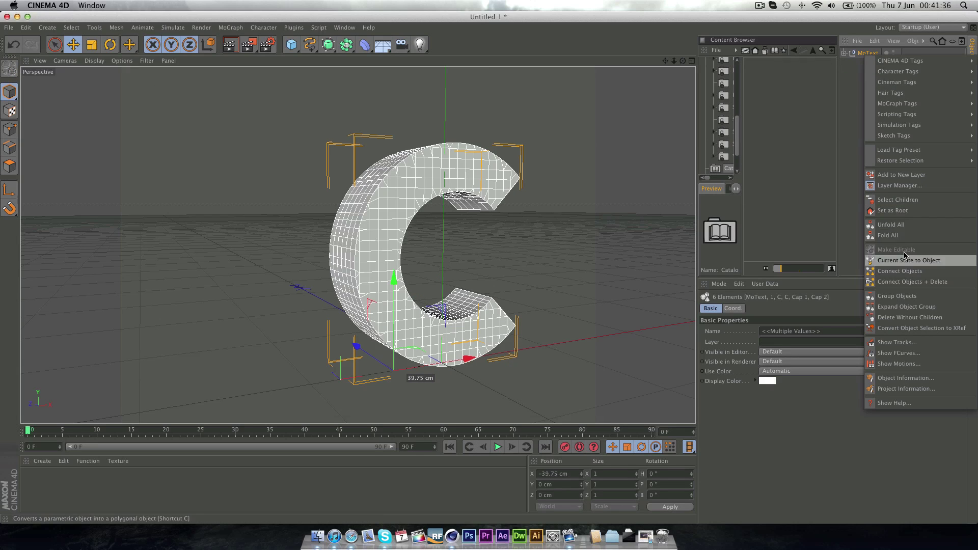
# - Merge the C's parts into one polygon object, MoText.1, with Connect Objects + Delete
pyautogui.click(912, 282)
pyautogui.click(882, 110)
pyautogui.click(871, 53)
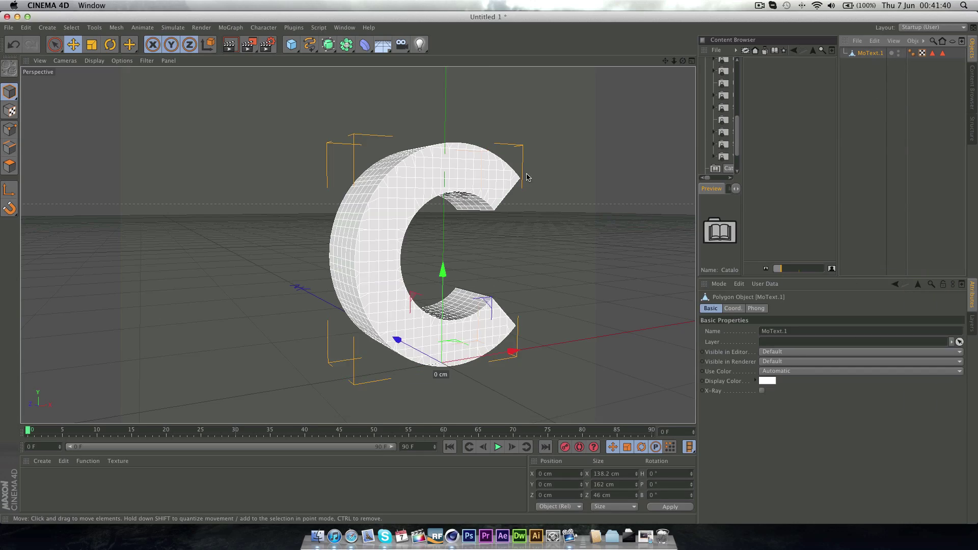
pyautogui.moveTo(388, 204); pyautogui.dragTo(110, 214)
pyautogui.moveTo(488, 187); pyautogui.dragTo(355, 164)
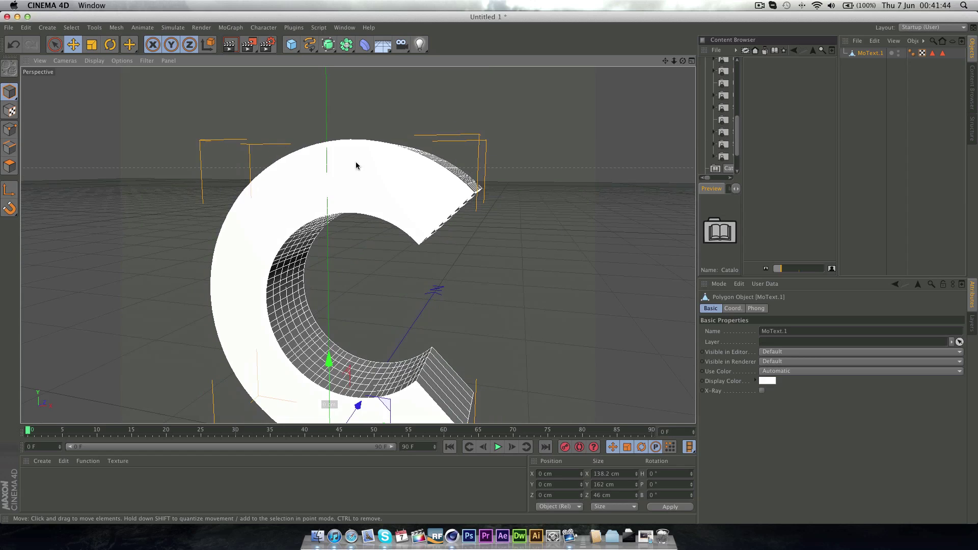
# - Export the C as a Wavefront OBJ named 'Tutorial' to the Desktop
pyautogui.click(9, 28)
pyautogui.moveTo(57, 175)
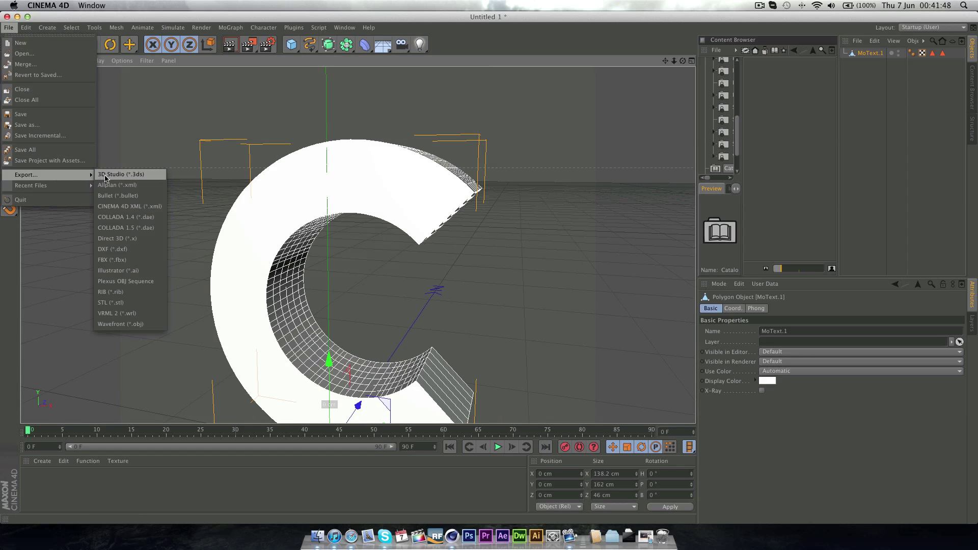
pyautogui.click(115, 328)
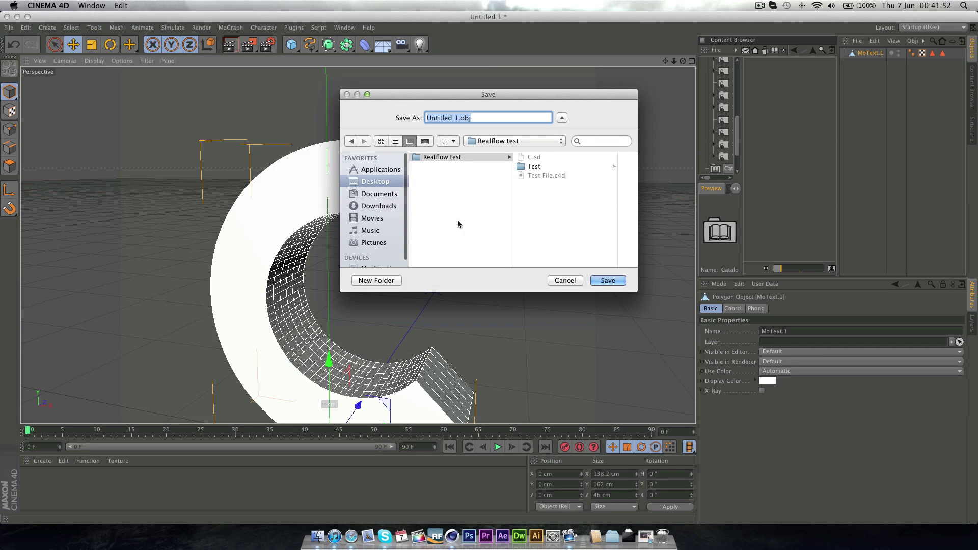
pyautogui.click(380, 182)
pyautogui.click(382, 280)
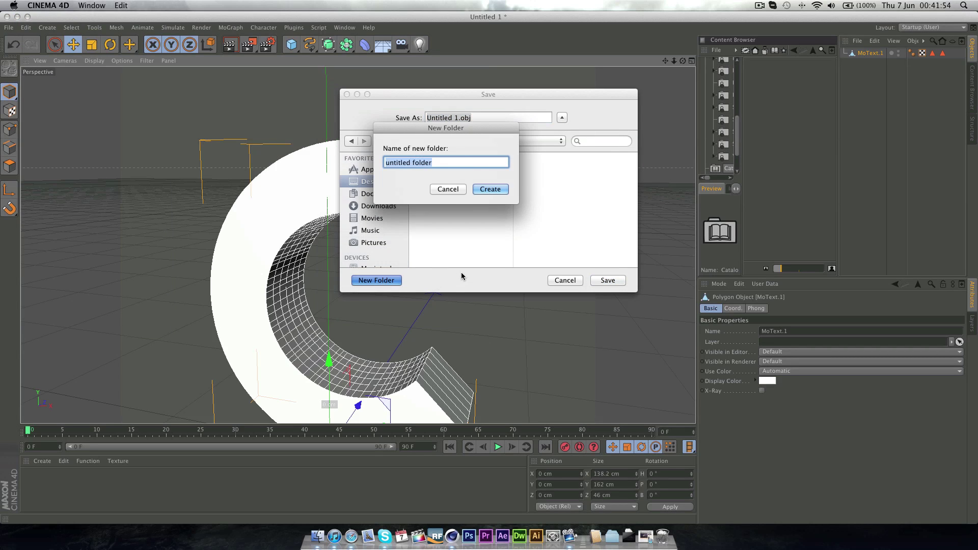
pyautogui.click(459, 189)
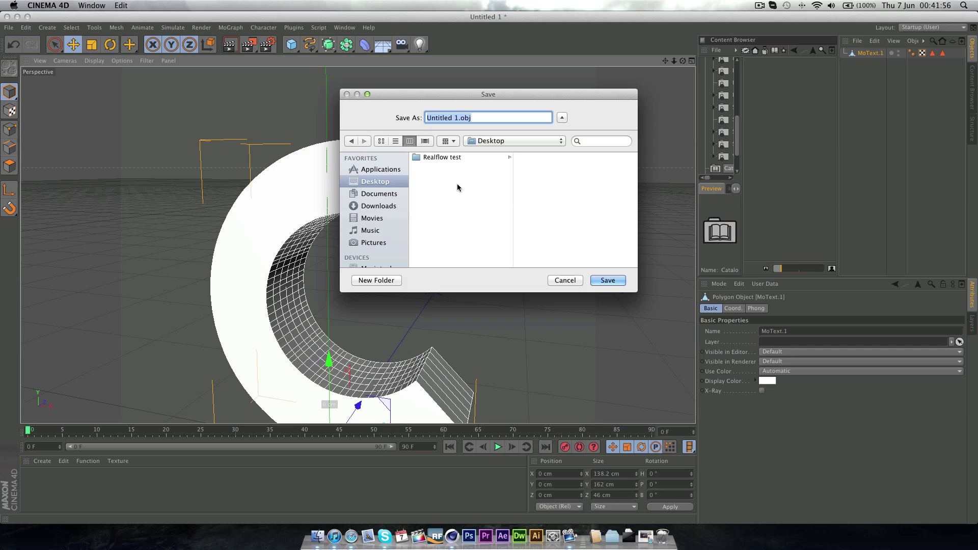
pyautogui.press('BackSpace')
pyautogui.write('Tutorial')
pyautogui.press('Return')
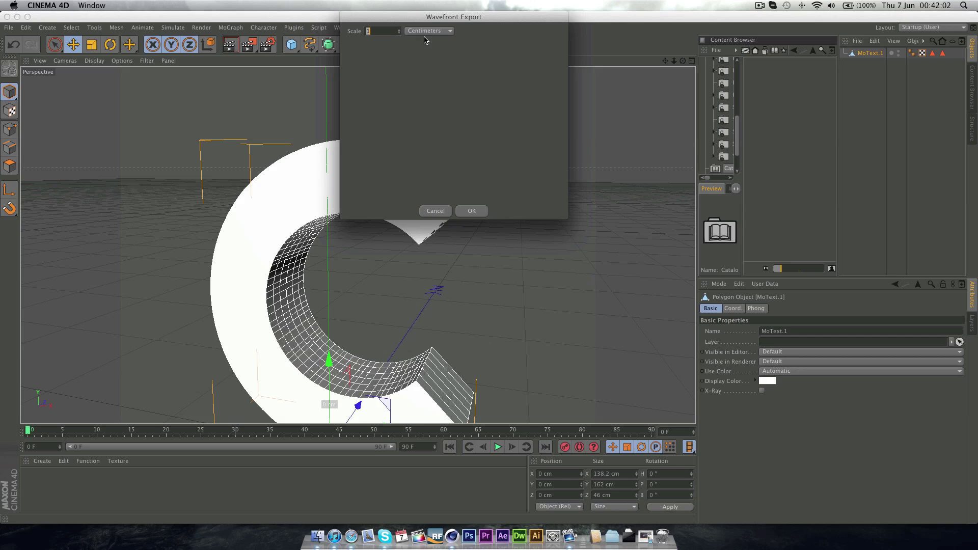
pyautogui.click(483, 212)
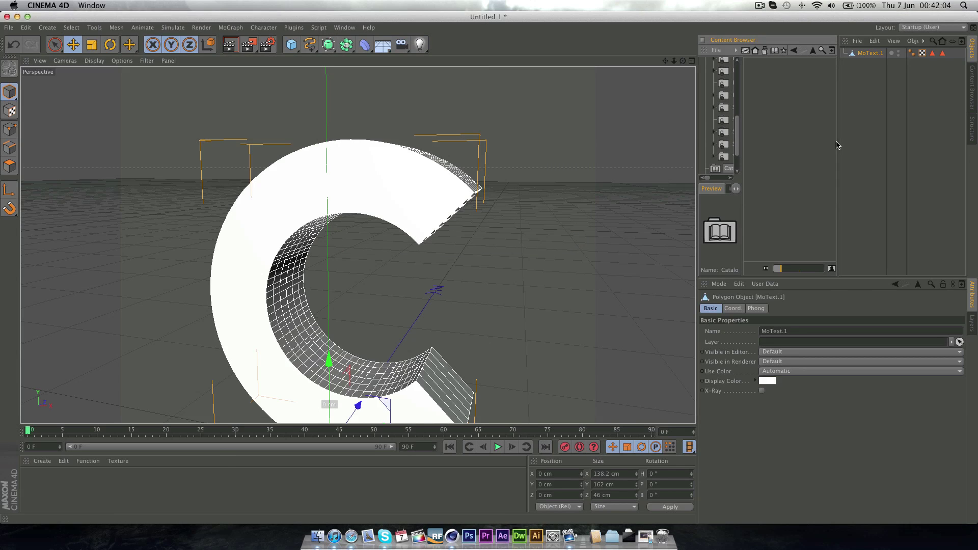
# - Hide Cinema 4D and launch After Effects maximized
pyautogui.press('super+h')
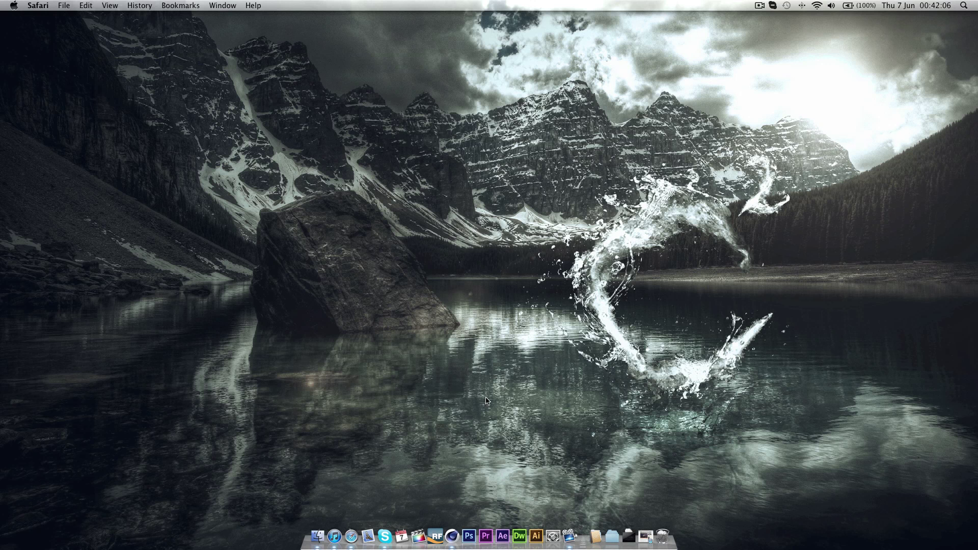
pyautogui.click(503, 536)
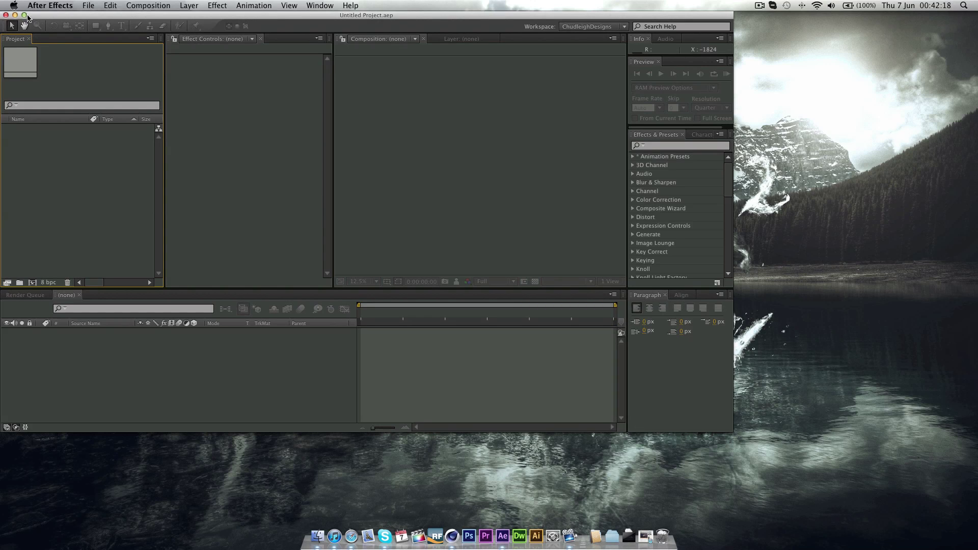
pyautogui.click(25, 14)
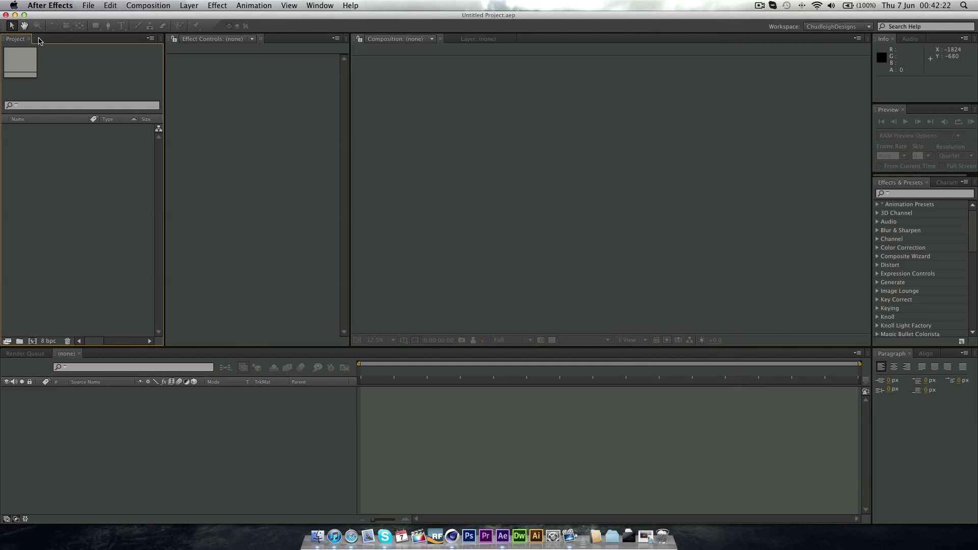
# - Create Comp 1 at 1920×1080, 29.97 fps, with a 0:00:10:00 duration
pyautogui.click(140, 4)
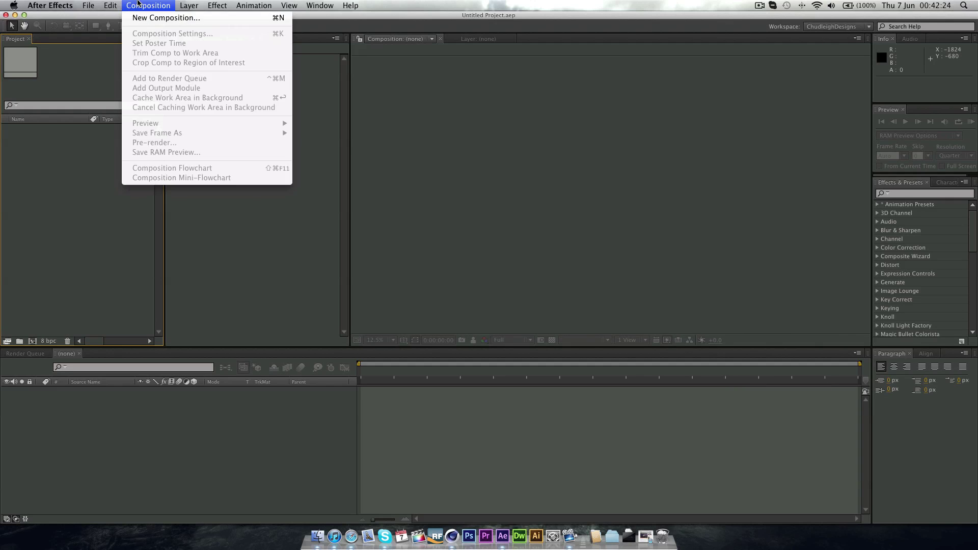
pyautogui.click(143, 19)
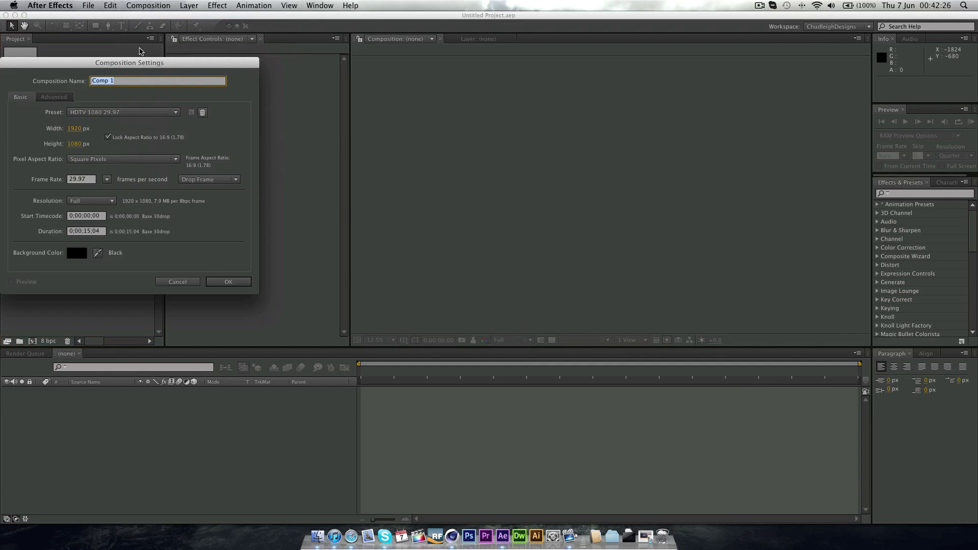
pyautogui.click(87, 231)
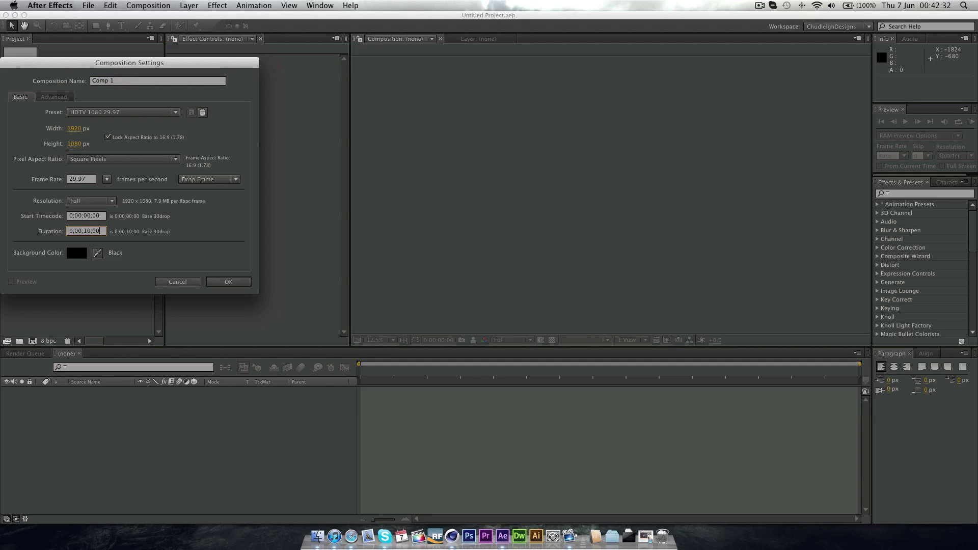
pyautogui.press('Return')
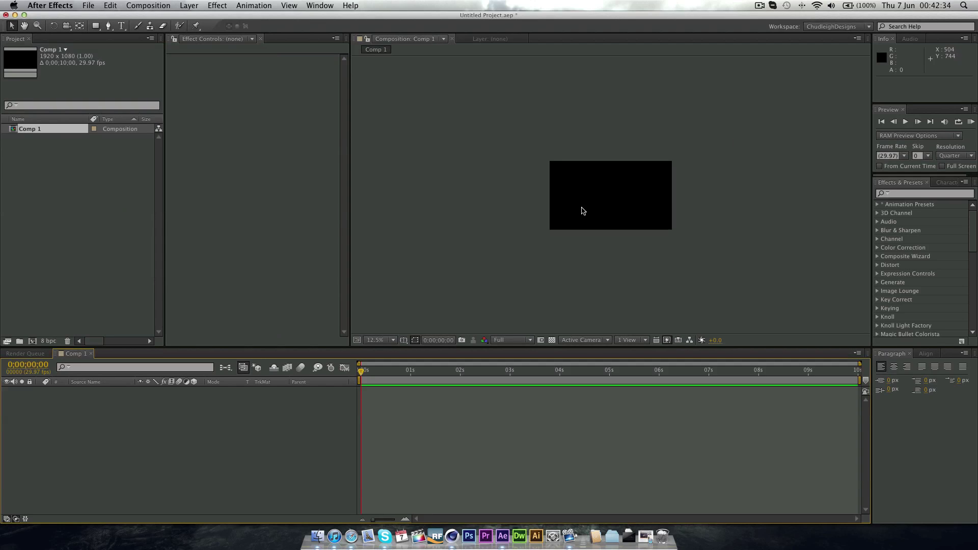
# - Add a new gray solid layer to Comp 1
pyautogui.scroll(4, 579, 213)
pyautogui.scroll(-2, 580, 213)
pyautogui.scroll(2, 580, 213)
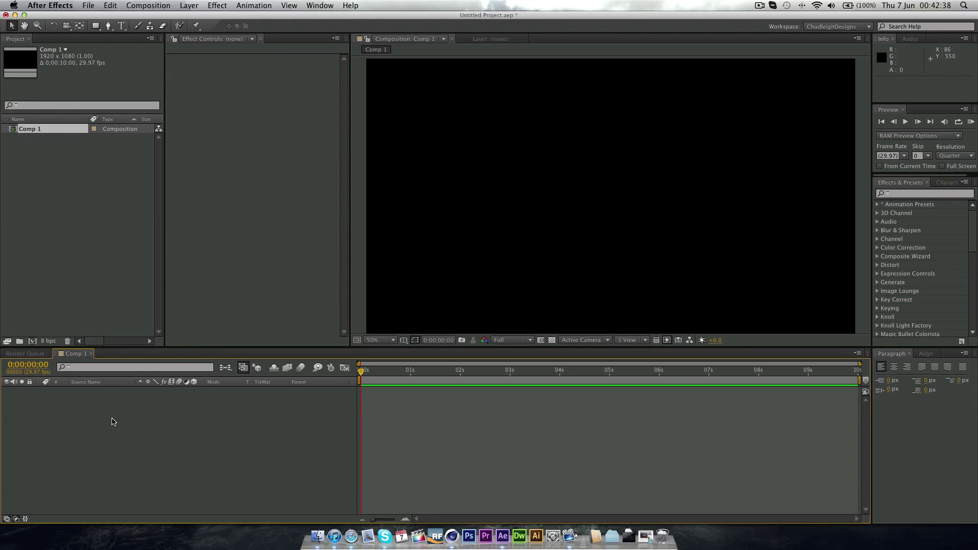
pyautogui.rightClick(112, 422)
pyautogui.moveTo(147, 422)
pyautogui.click(323, 444)
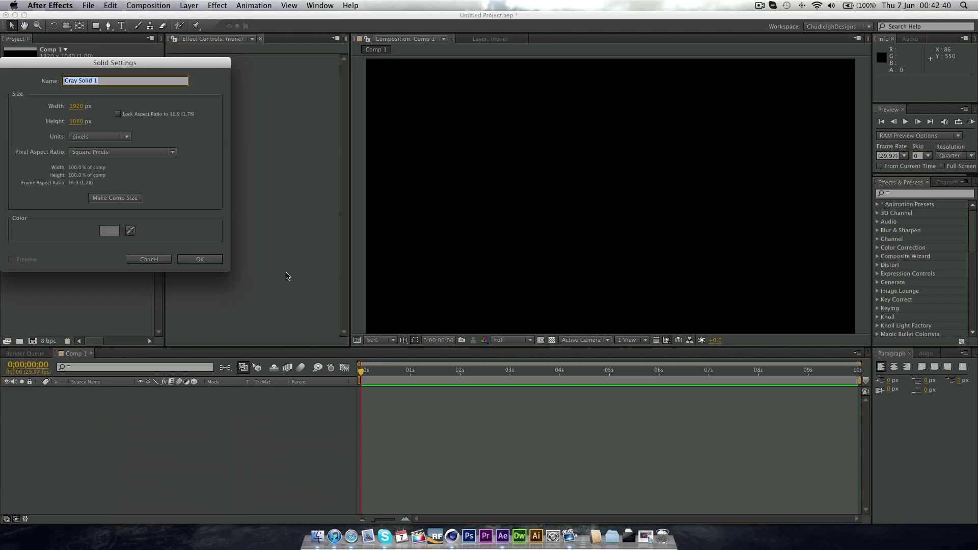
pyautogui.click(204, 259)
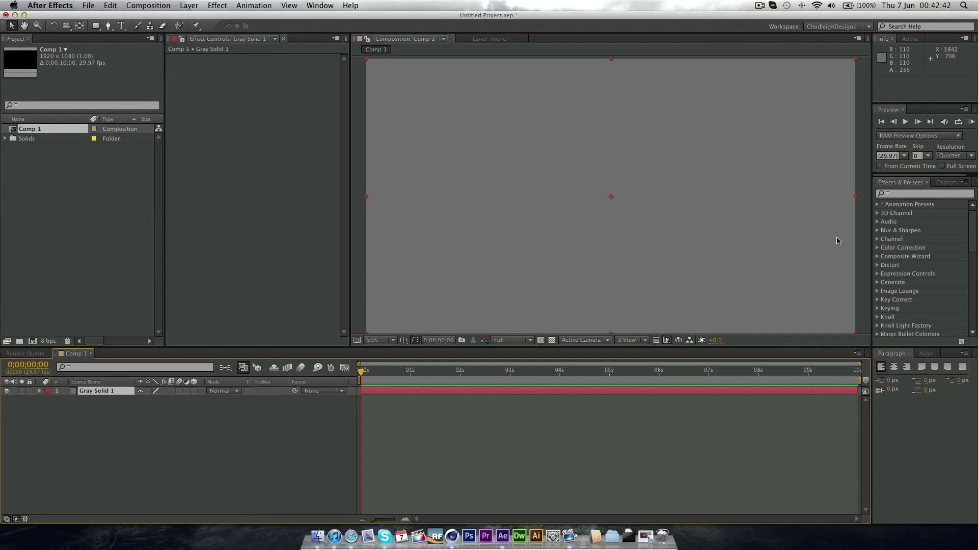
# - Search for 'plex' and apply the Plexus effect to Gray Solid 1
pyautogui.click(913, 194)
pyautogui.write('plex')
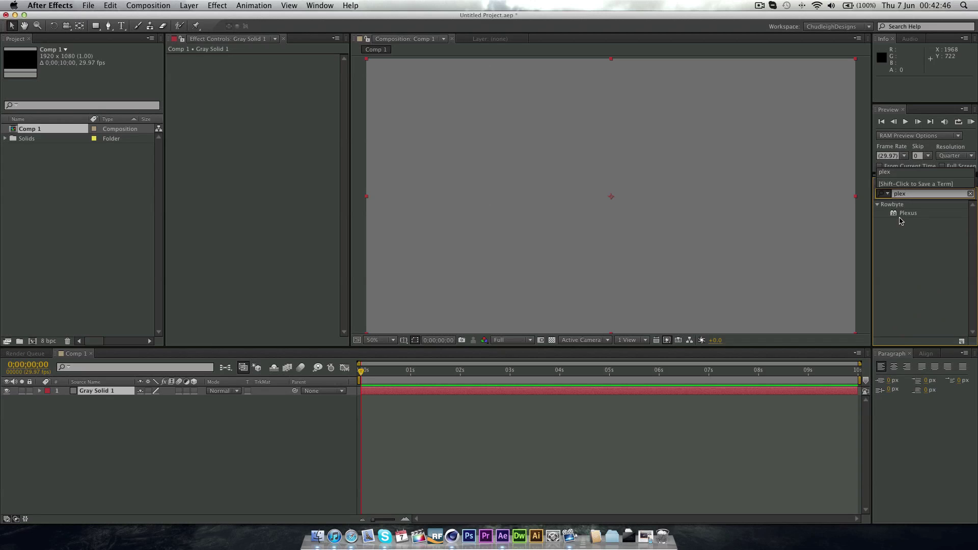
pyautogui.moveTo(907, 214); pyautogui.dragTo(665, 177)
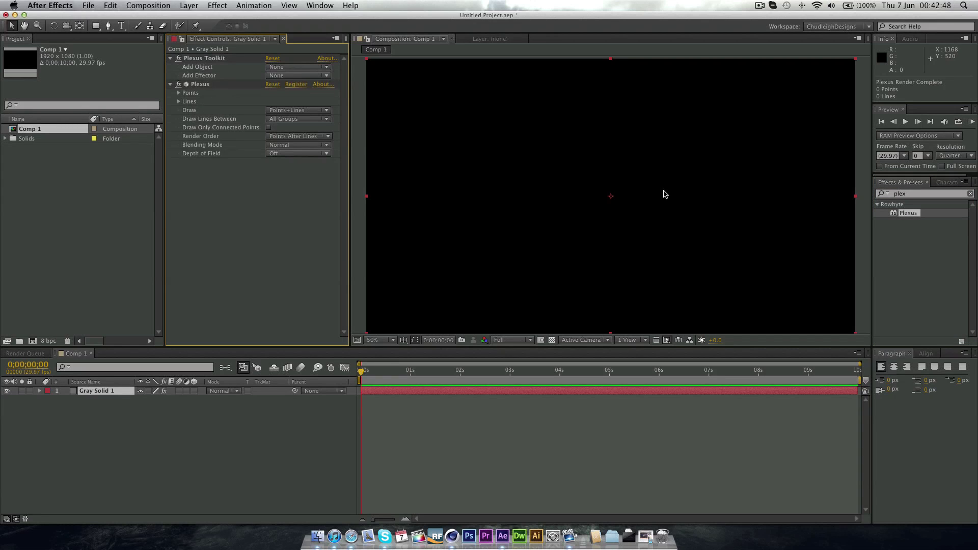
pyautogui.click(88, 393)
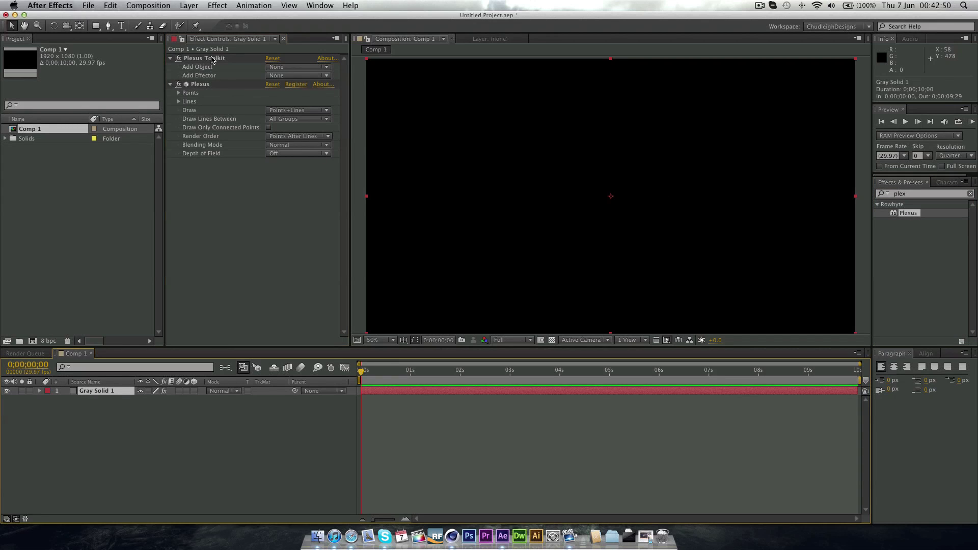
# - Add a Plexus OBJ Object and import Tutorial.obj from the Desktop
pyautogui.click(284, 69)
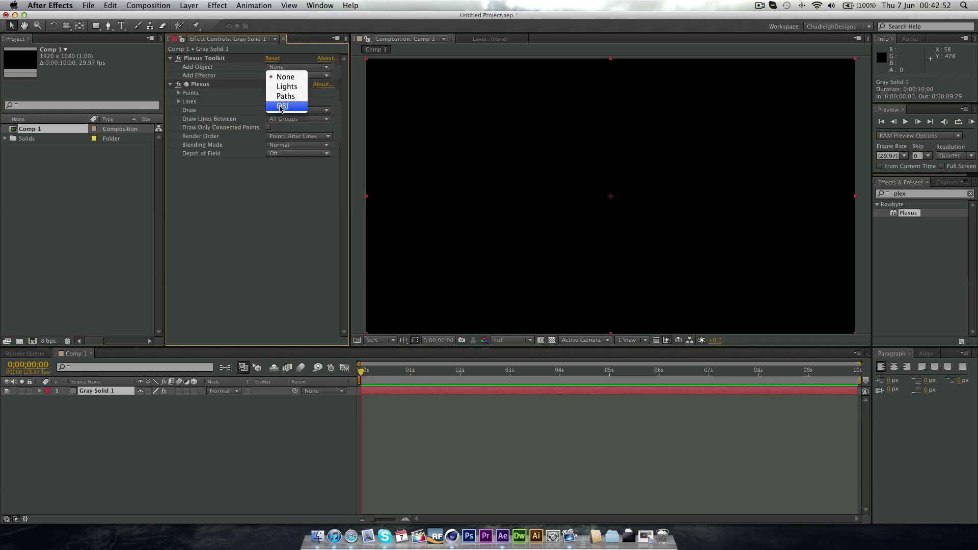
pyautogui.click(279, 108)
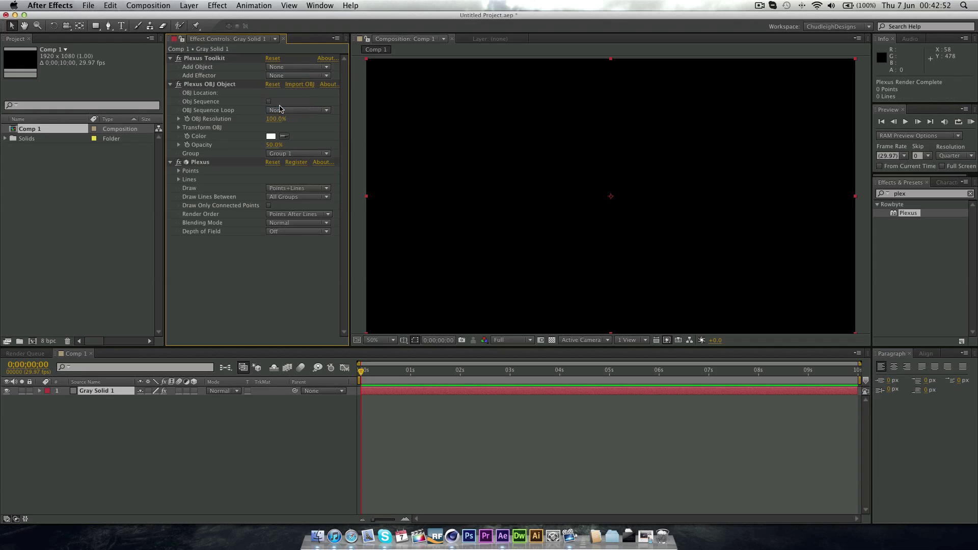
pyautogui.click(307, 85)
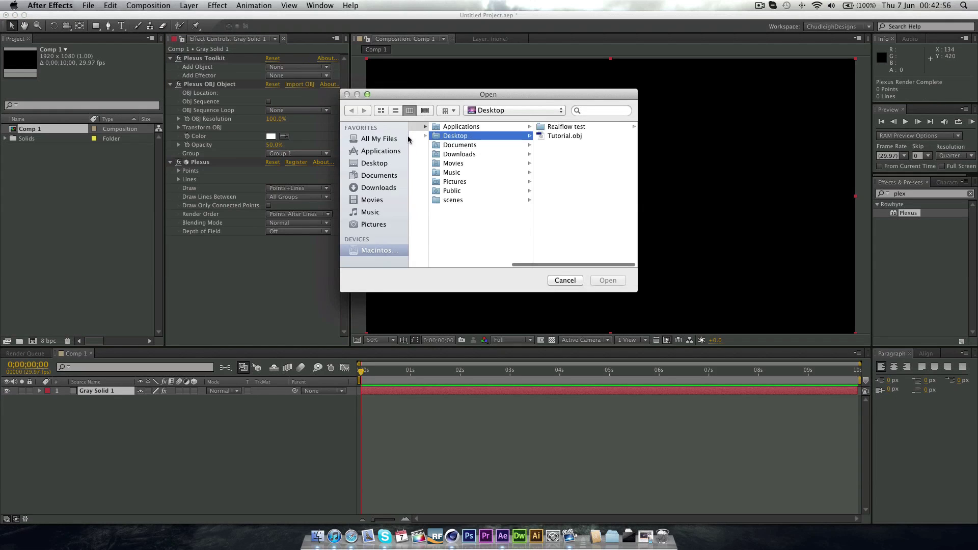
pyautogui.click(562, 136)
pyautogui.click(607, 280)
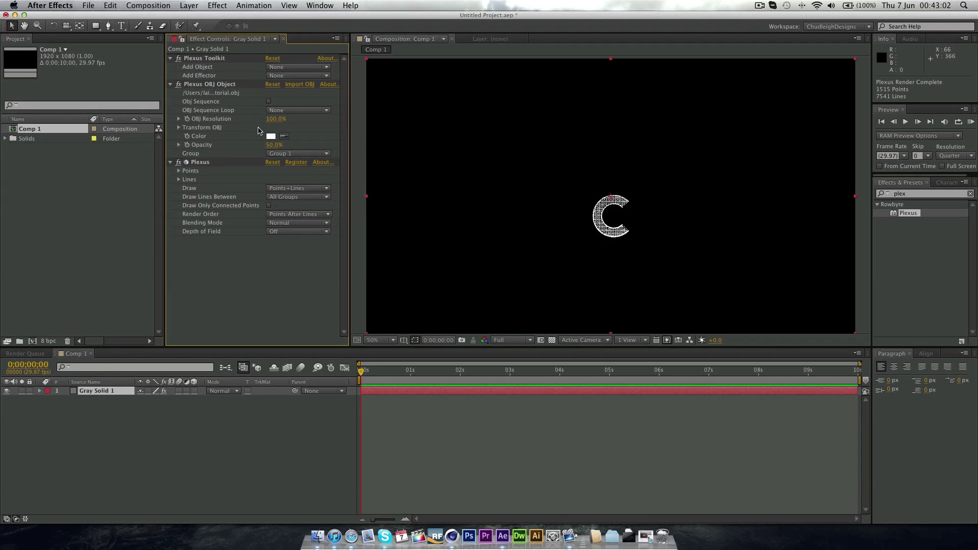
# - Scale the Plexus OBJ C to 380% and move it to 960, 246 to centre it
pyautogui.click(179, 128)
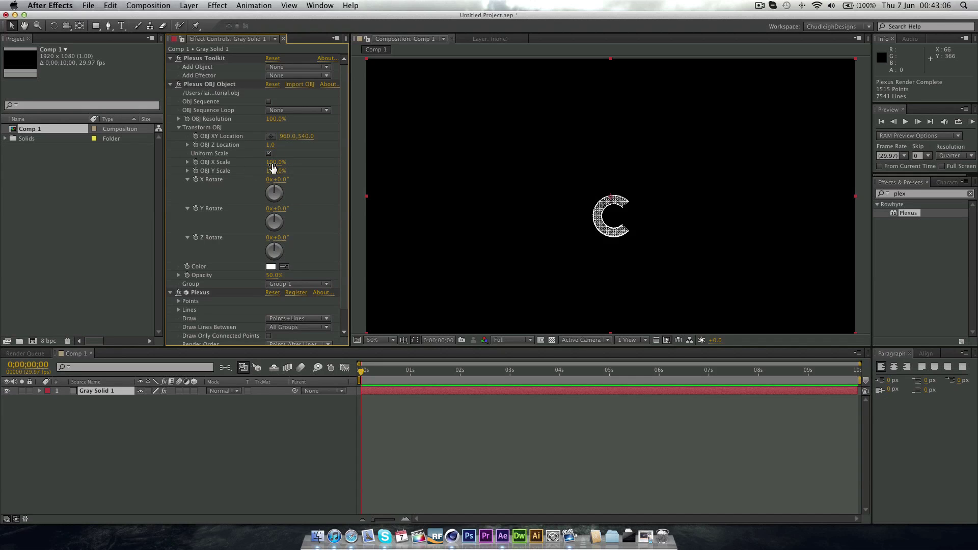
pyautogui.moveTo(275, 162); pyautogui.dragTo(287, 162)
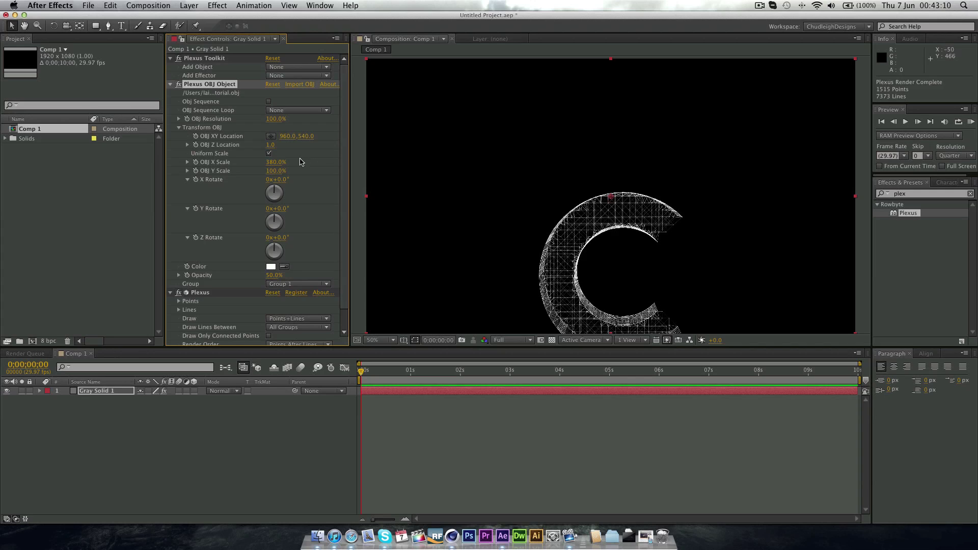
pyautogui.moveTo(285, 139); pyautogui.dragTo(131, 146)
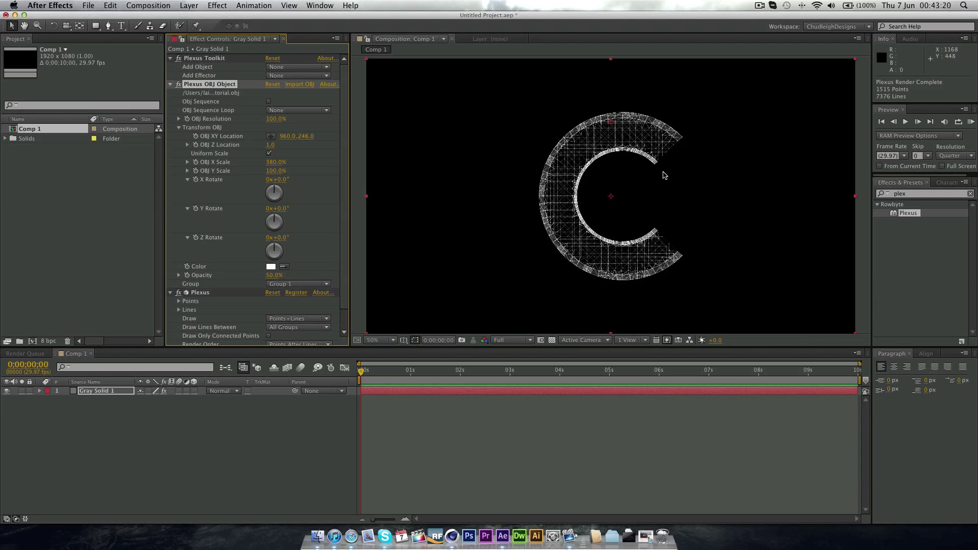
pyautogui.scroll(2, 637, 153)
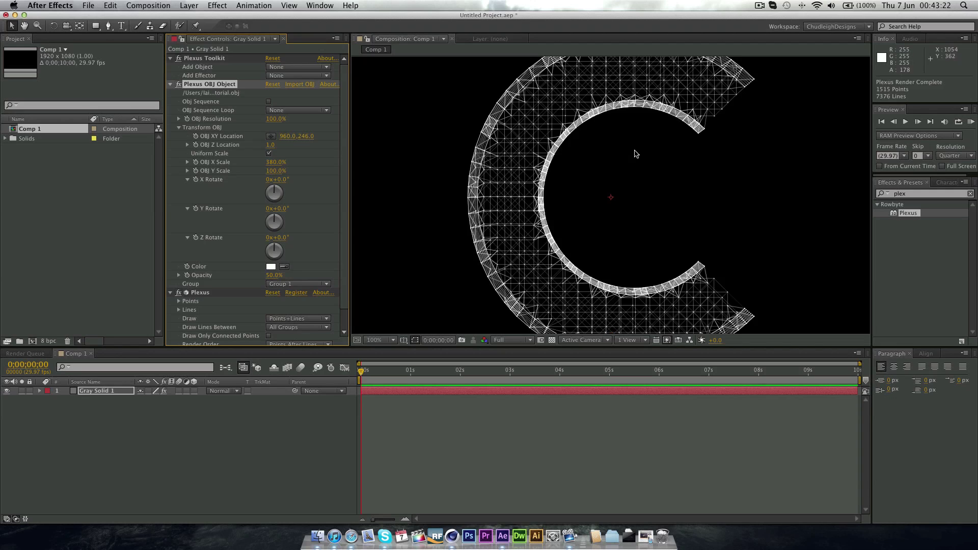
pyautogui.scroll(4, 519, 157)
pyautogui.scroll(-3, 518, 157)
pyautogui.scroll(1, 518, 157)
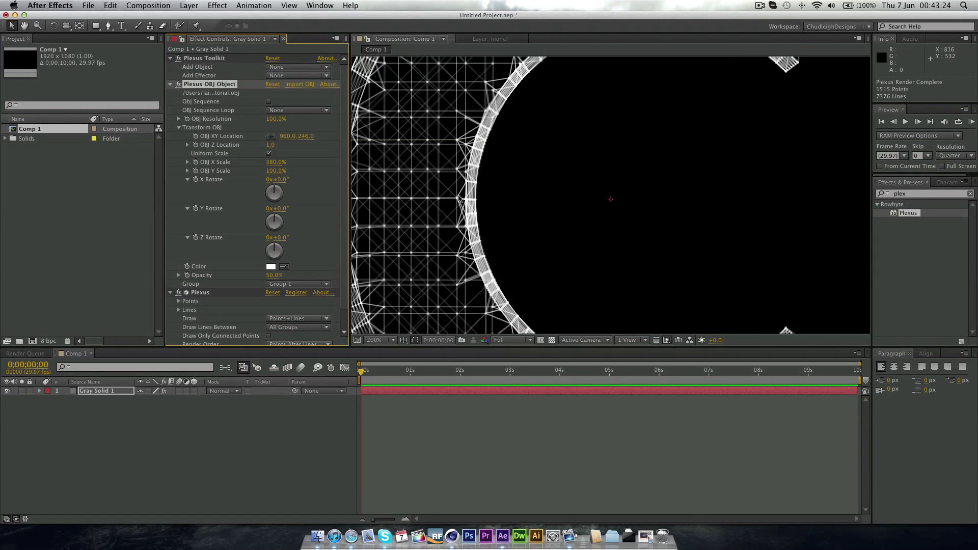
pyautogui.click(171, 85)
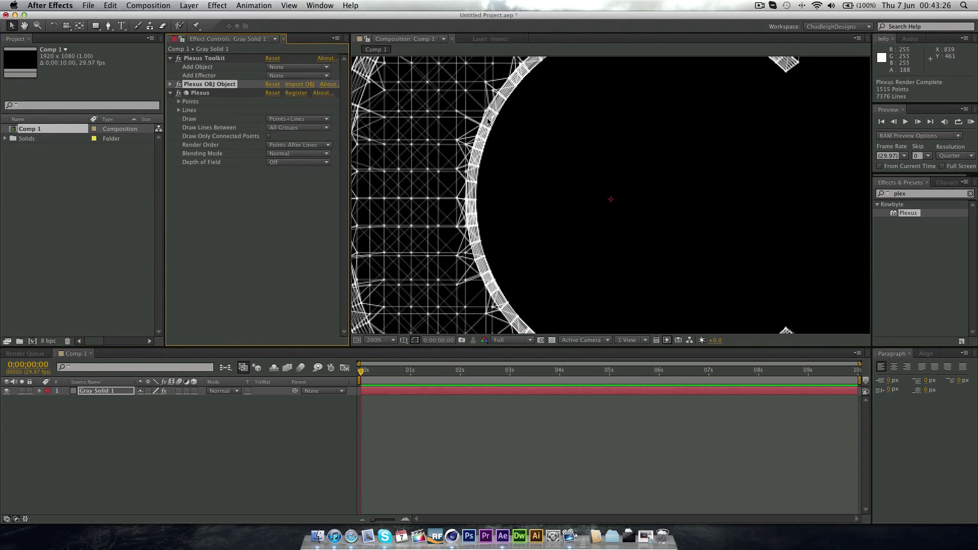
pyautogui.scroll(-2, 489, 122)
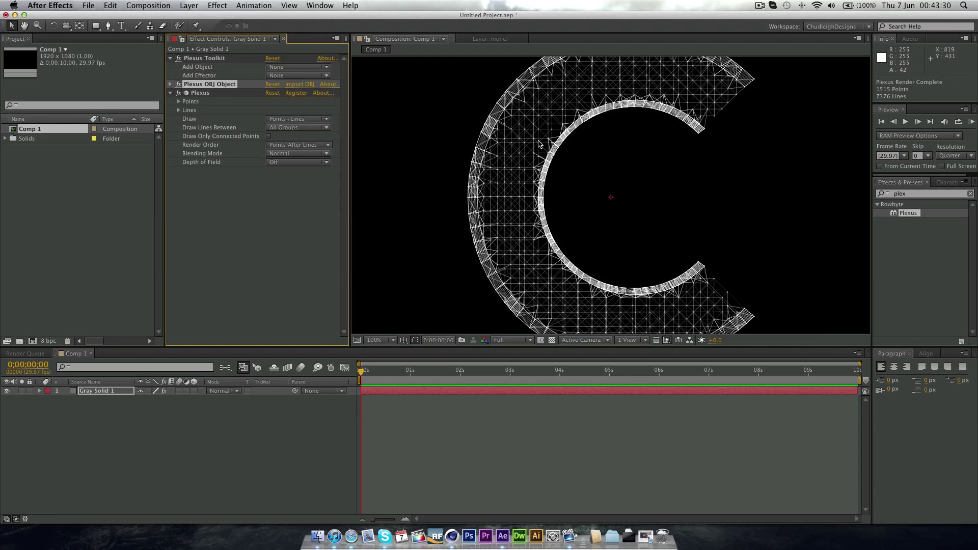
# - In CINEMA 4D, add an Atom Array and place MoText.1 inside it
pyautogui.click(452, 536)
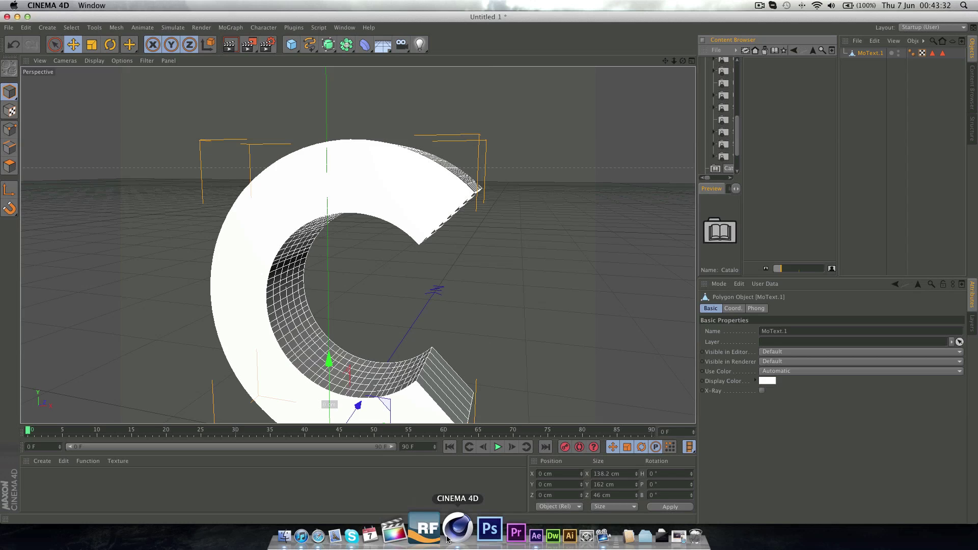
pyautogui.click(859, 89)
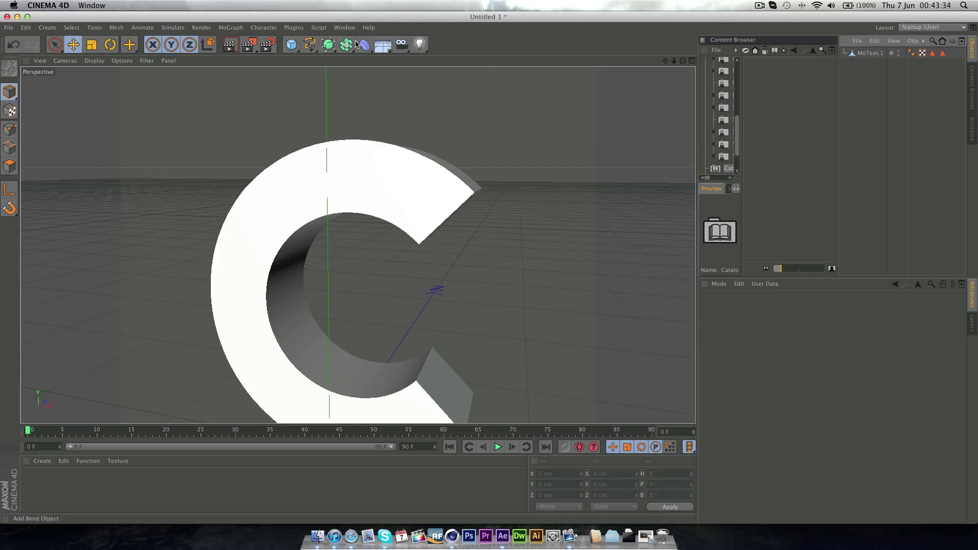
pyautogui.click(348, 45)
pyautogui.click(441, 53)
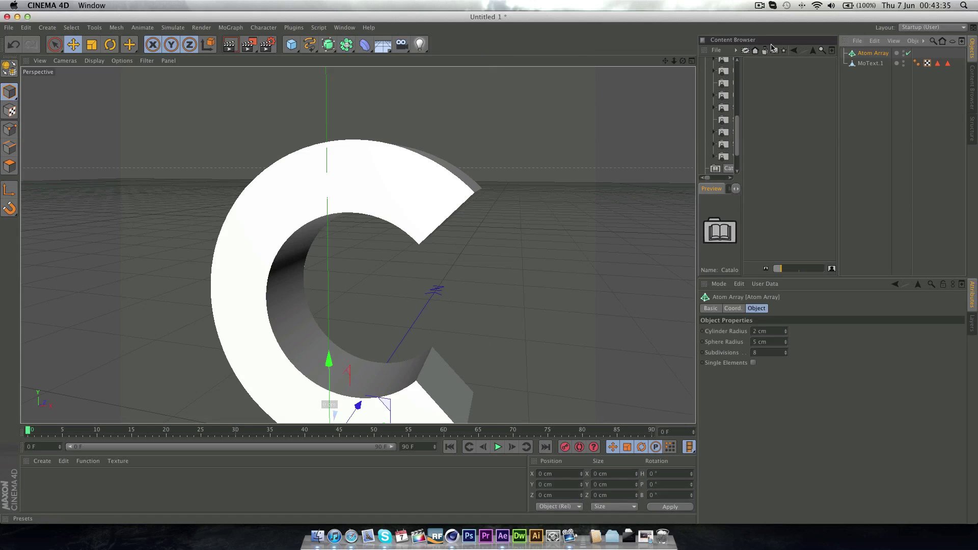
pyautogui.moveTo(866, 63); pyautogui.dragTo(873, 54)
pyautogui.click(872, 54)
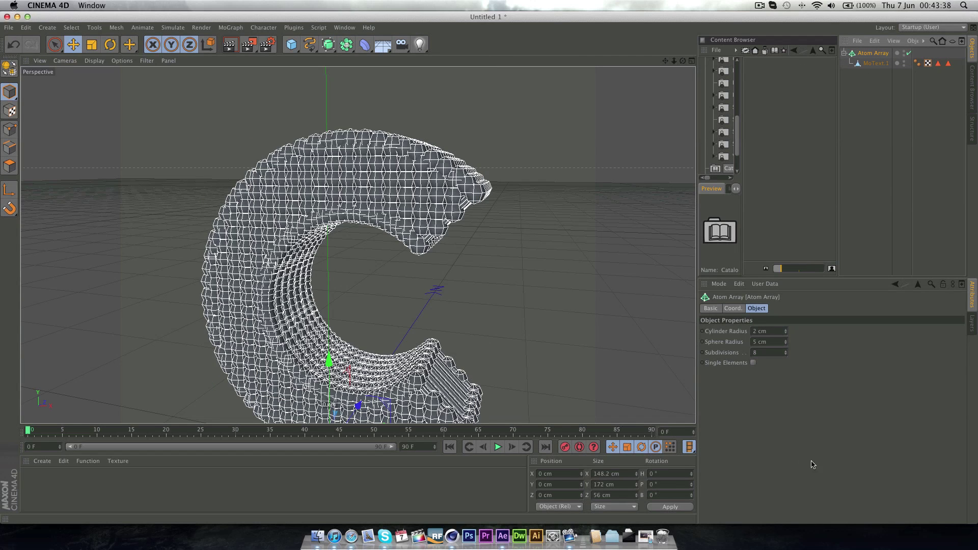
# - Give the Atom Array a 0.1 cm cylinder radius and 0.2 cm sphere radius
pyautogui.click(769, 332)
pyautogui.write('0.1')
pyautogui.press('Tab')
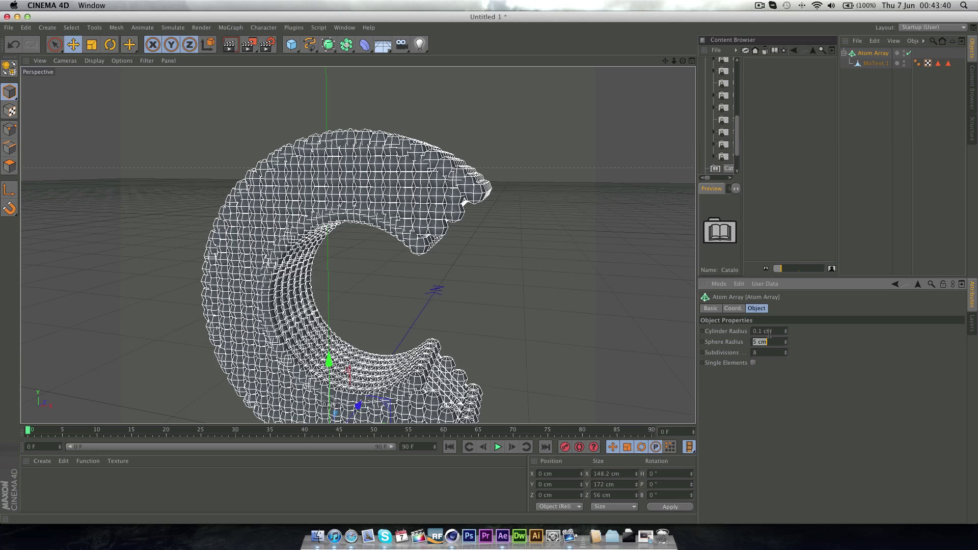
pyautogui.write('0.1')
pyautogui.press('Return')
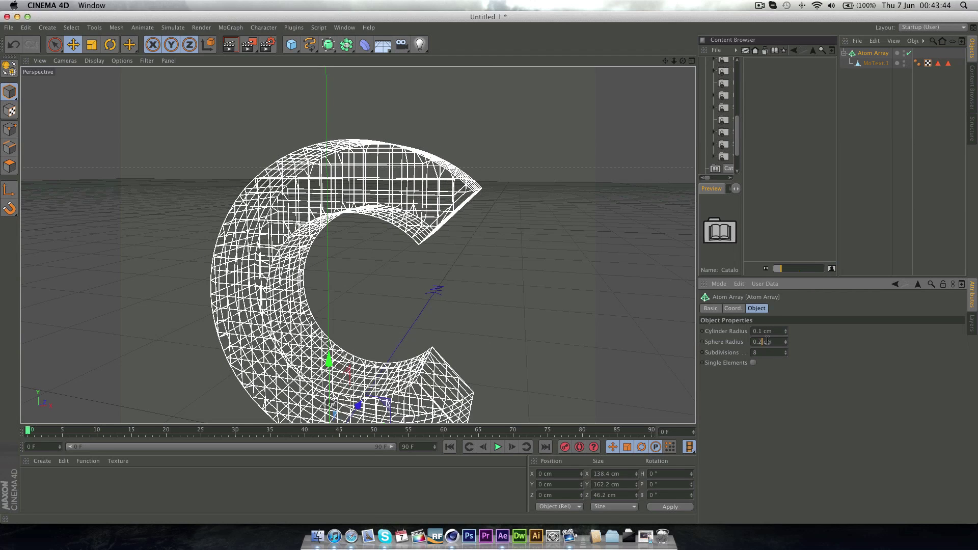
# - Render the viewport to preview the C wireframe, then return to After Effects
pyautogui.hotkey('ctrl', 'r')
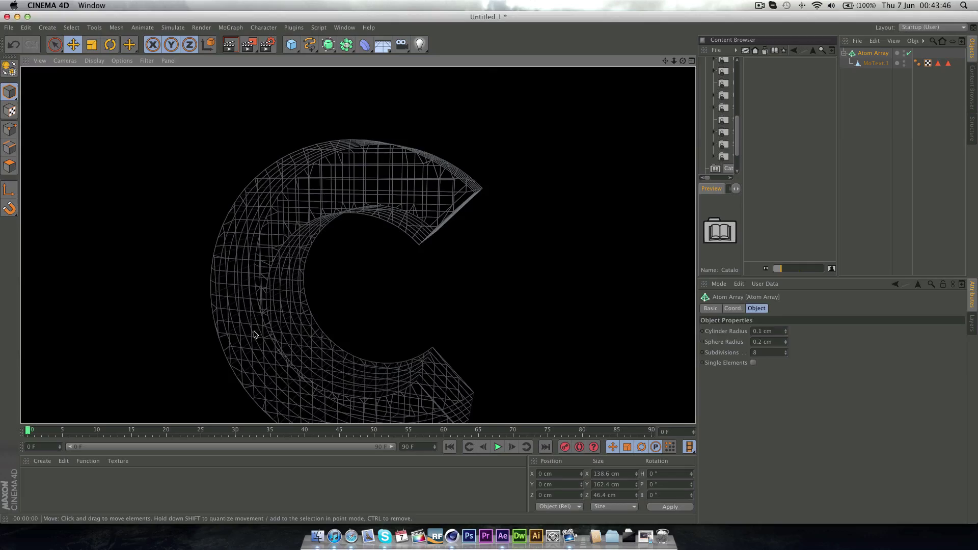
pyautogui.moveTo(255, 335); pyautogui.dragTo(418, 327)
pyautogui.moveTo(418, 255); pyautogui.dragTo(438, 255)
pyautogui.scroll(5, 365, 279)
pyautogui.hotkey('ctrl', 'r')
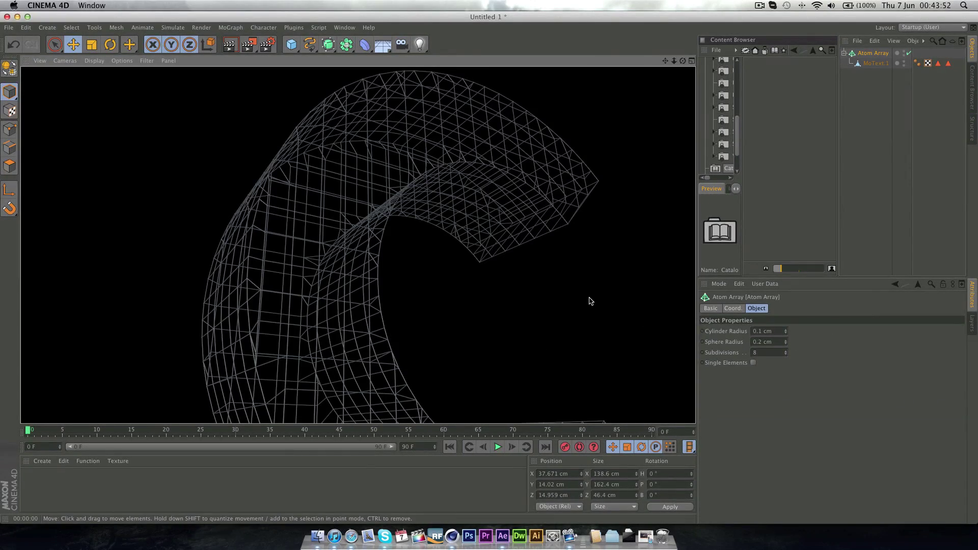
pyautogui.press('super+Tab')
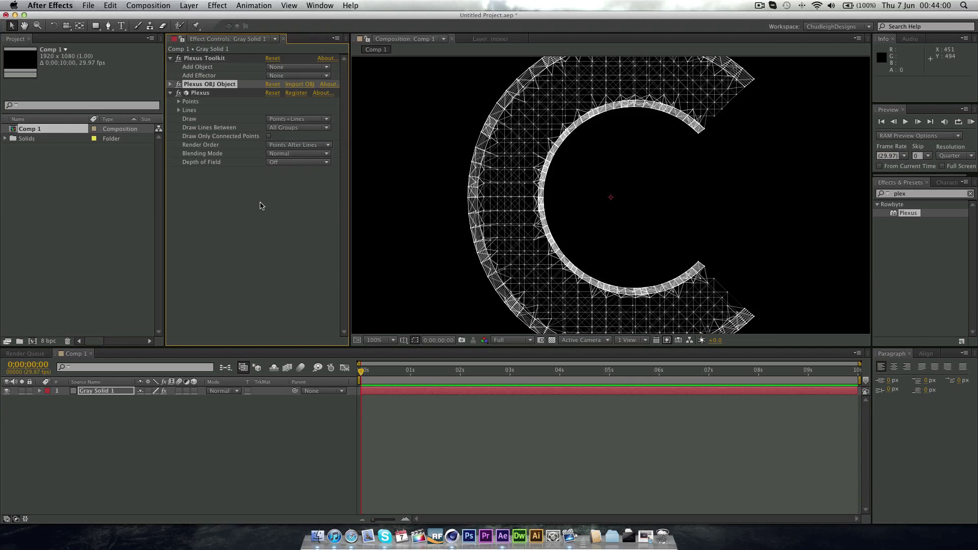
# - Open the Plexus Lines settings and scrub Maximum Distance while checking the comp at 200%
pyautogui.click(209, 92)
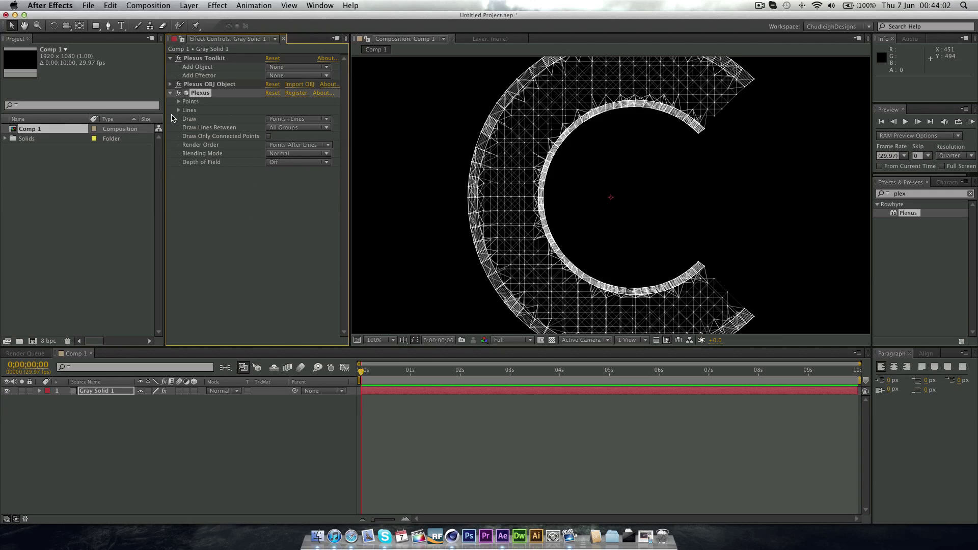
pyautogui.click(179, 110)
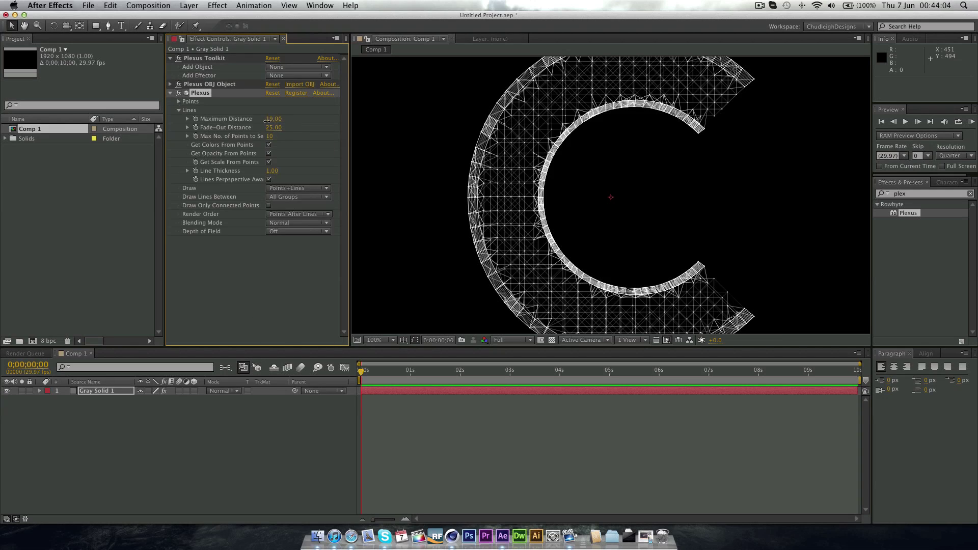
pyautogui.moveTo(267, 121); pyautogui.dragTo(265, 121)
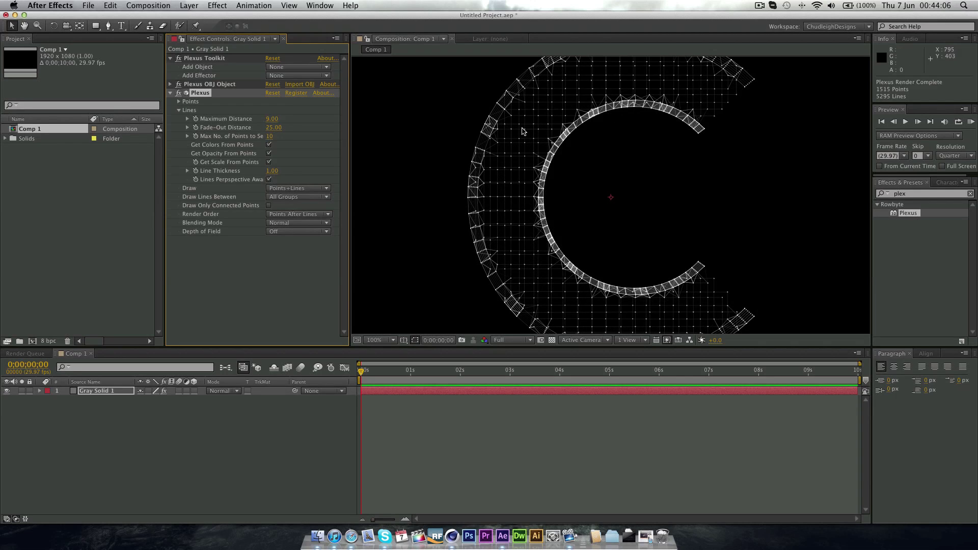
pyautogui.press('.')
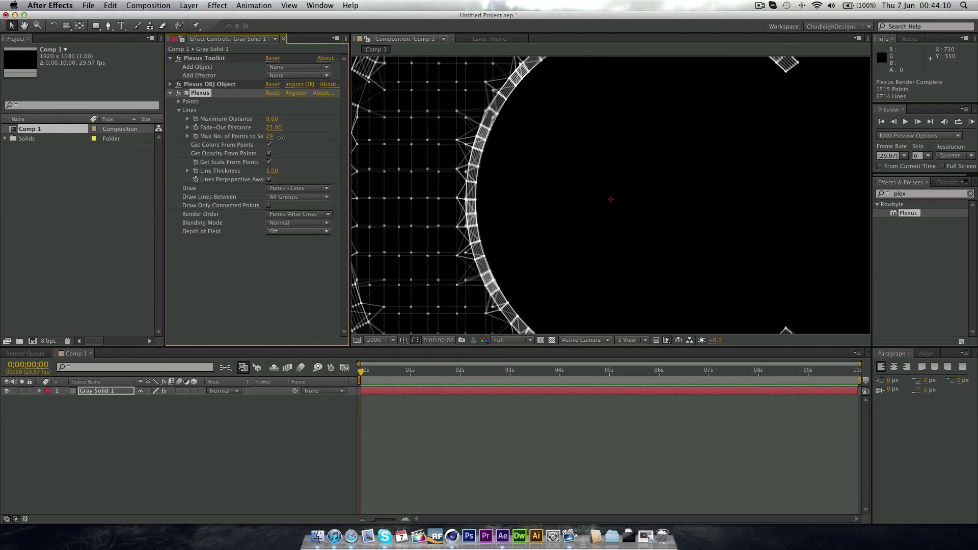
pyautogui.moveTo(271, 124); pyautogui.dragTo(294, 124)
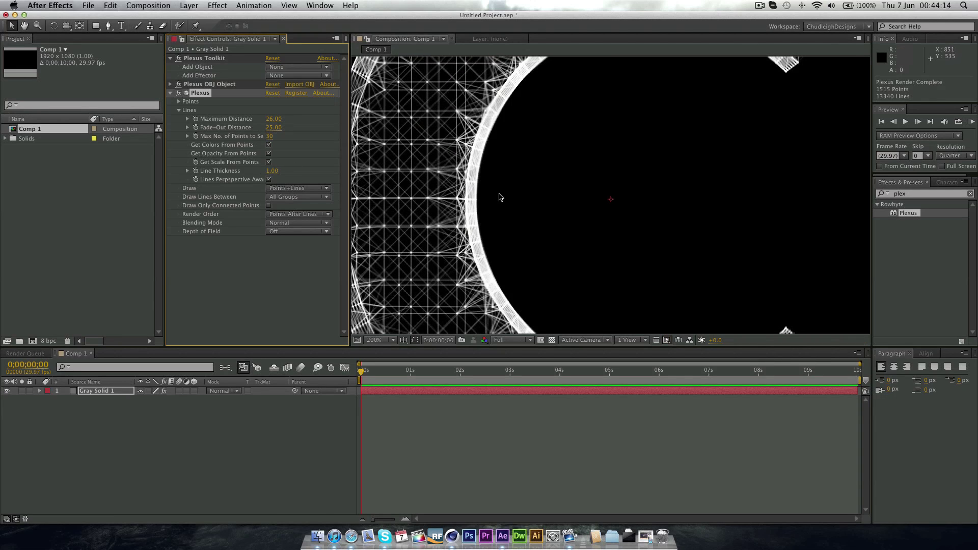
pyautogui.press(',')
pyautogui.press(',')
pyautogui.press(',')
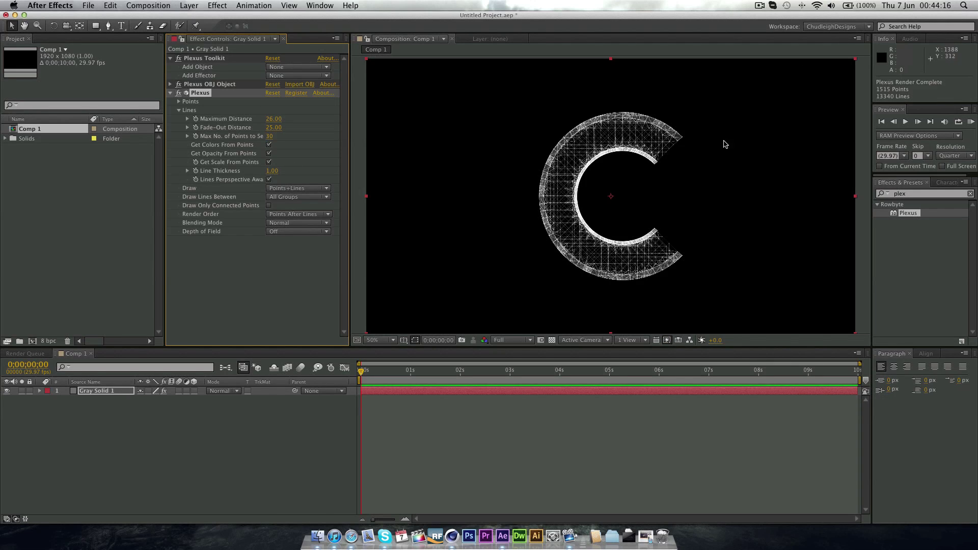
# - Set Maximum Distance to 25 and Max No. of Points to 10
pyautogui.click(278, 120)
pyautogui.write('25')
pyautogui.press('Tab')
pyautogui.press('Tab')
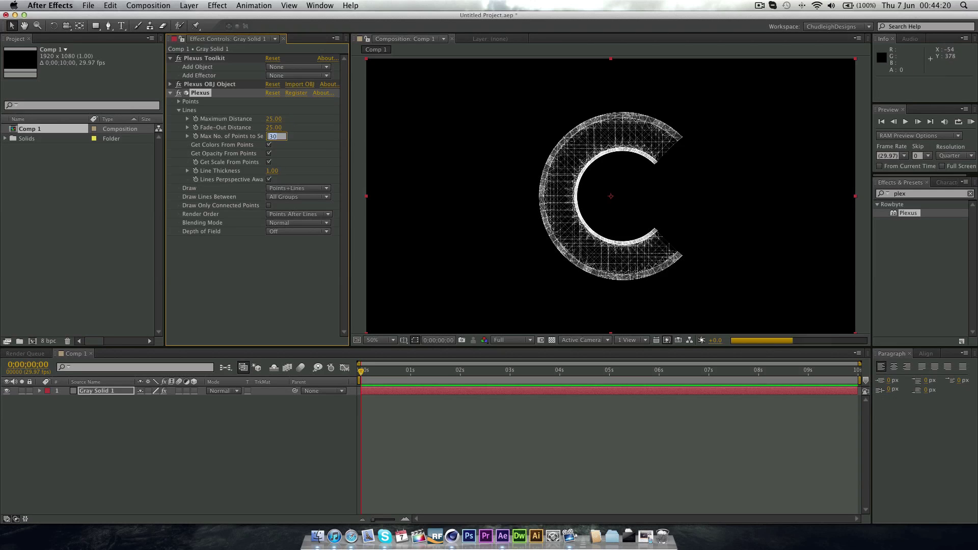
pyautogui.write('10')
pyautogui.press('Return')
pyautogui.press('.')
pyautogui.press('.')
pyautogui.press('.')
pyautogui.press('.')
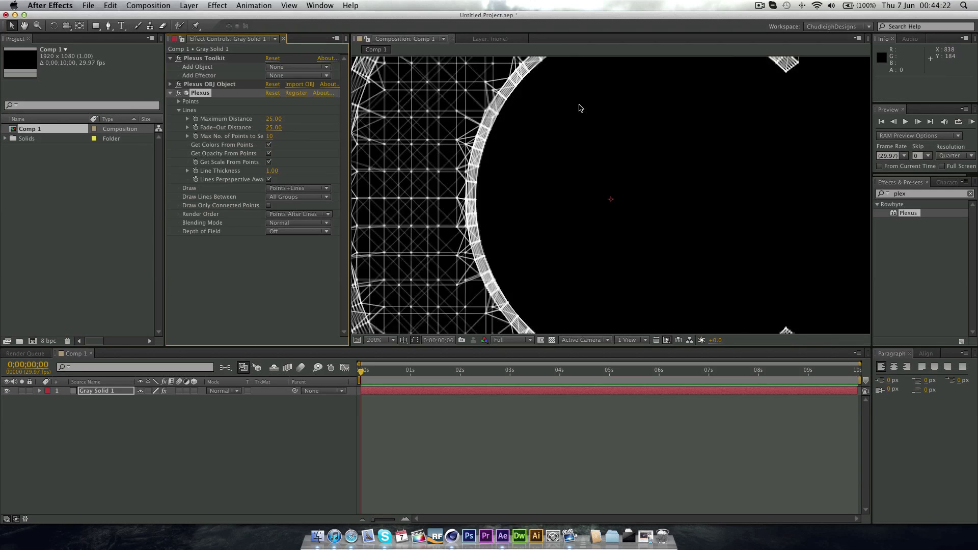
# - Set the Plexus OBJ Object colour to pale yellow FFEE5F, then return the view to 100%
pyautogui.click(171, 84)
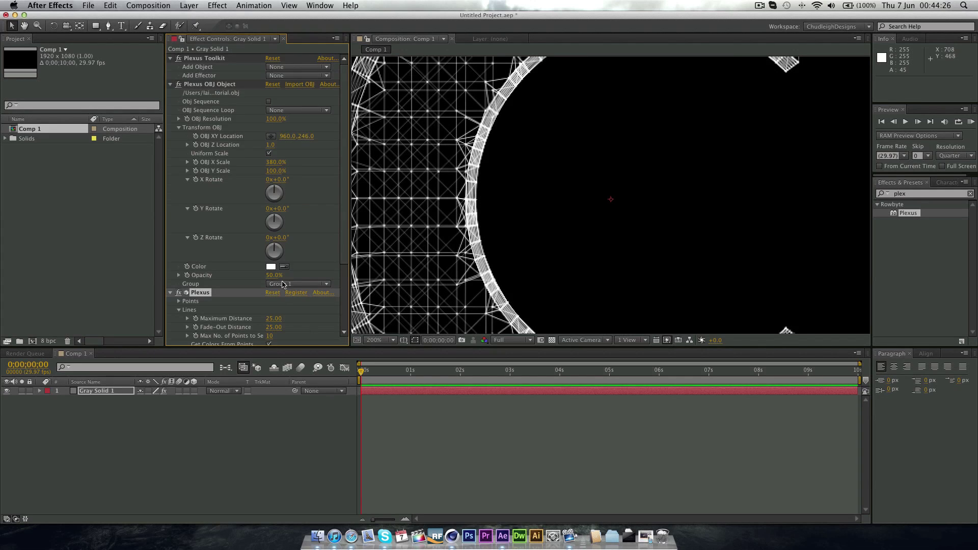
pyautogui.click(274, 267)
pyautogui.moveTo(157, 160); pyautogui.dragTo(153, 189)
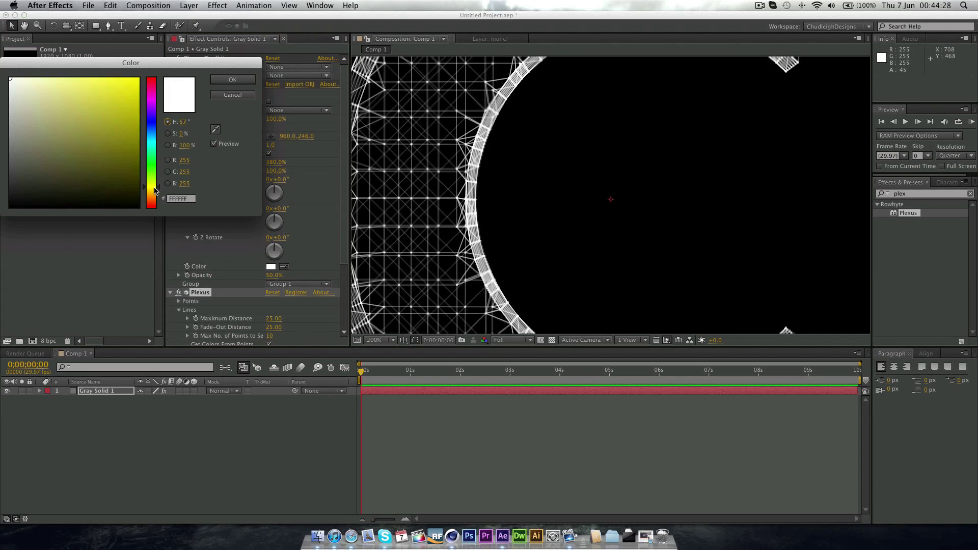
pyautogui.moveTo(53, 106); pyautogui.dragTo(91, 54)
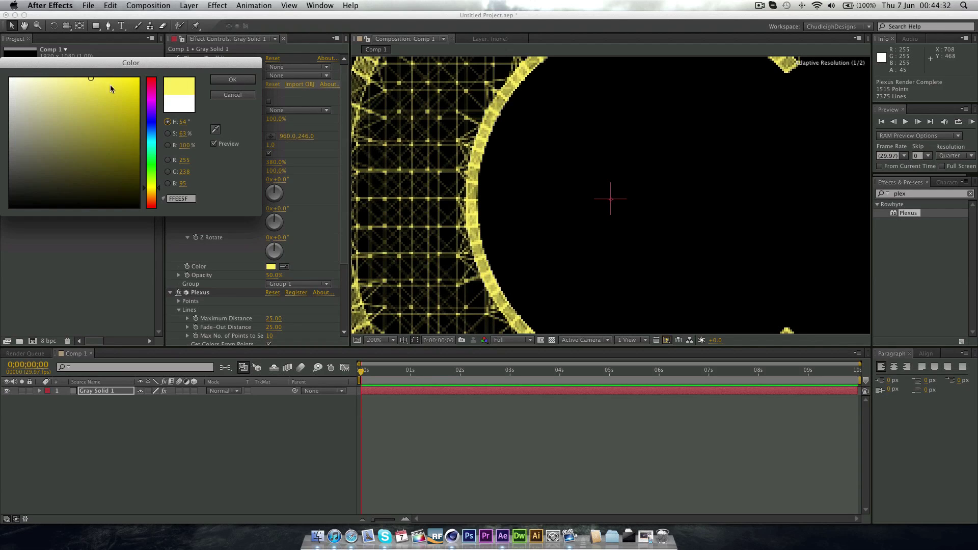
pyautogui.click(231, 79)
pyautogui.press(',')
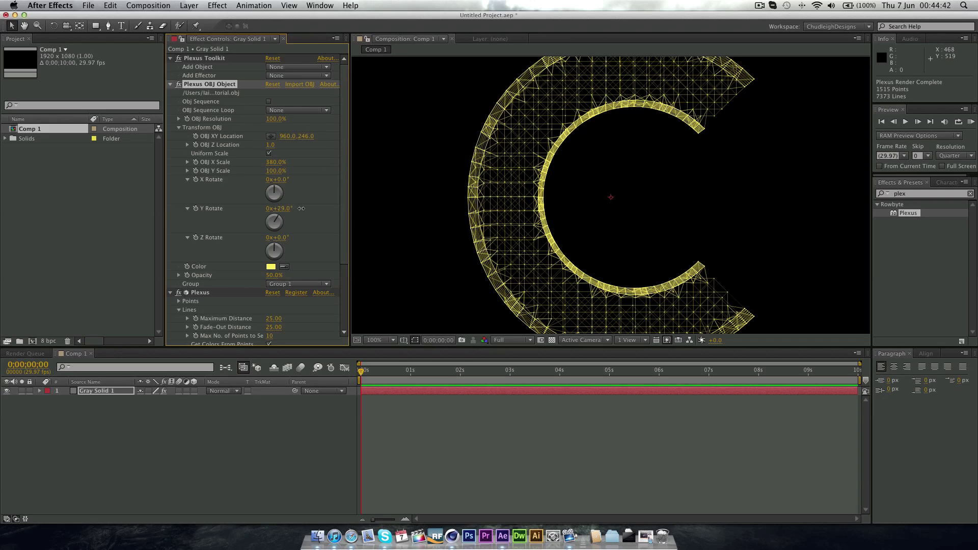
# - Rotate the Plexus C to 54° on Z, zoom to 50%, and briefly compare it in Cinema 4D
pyautogui.moveTo(279, 209); pyautogui.dragTo(250, 214)
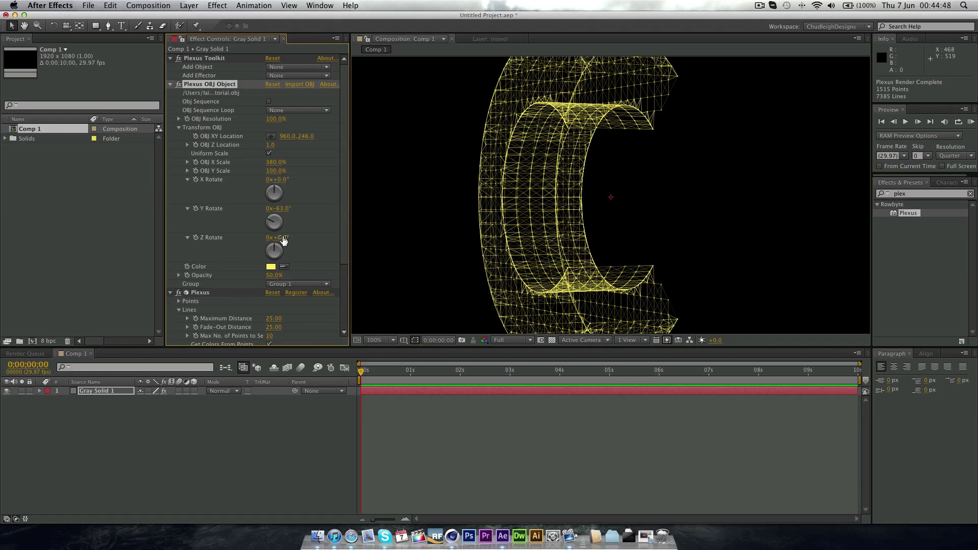
pyautogui.moveTo(280, 238); pyautogui.dragTo(309, 236)
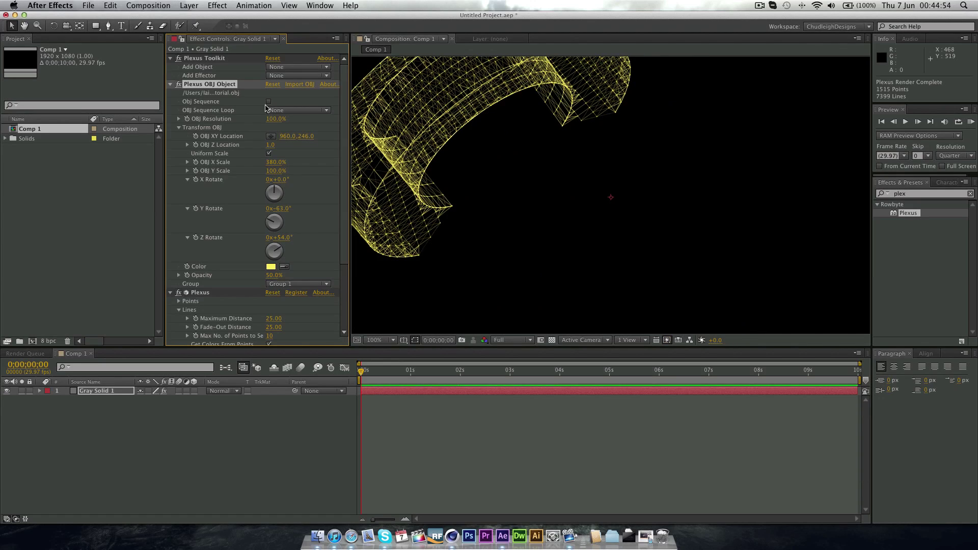
pyautogui.press(',')
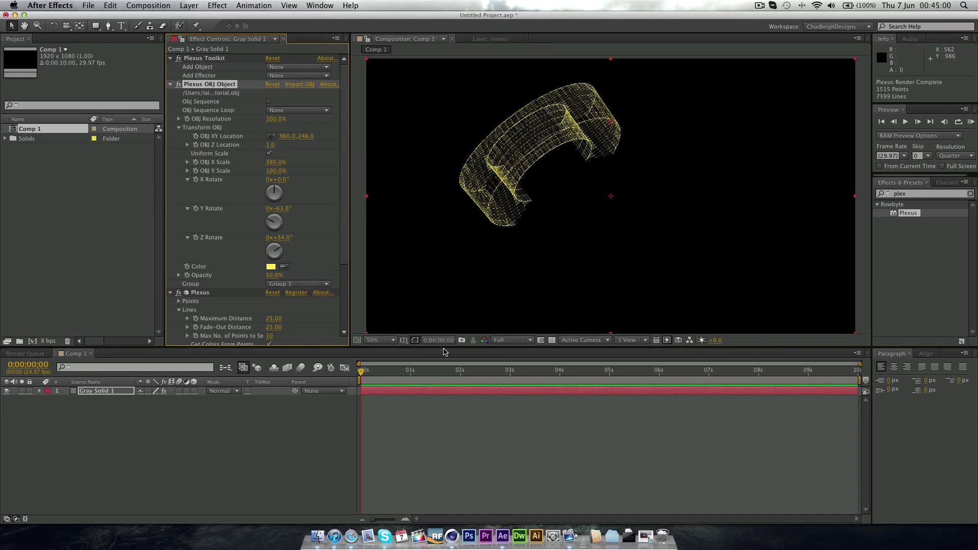
pyautogui.click(458, 531)
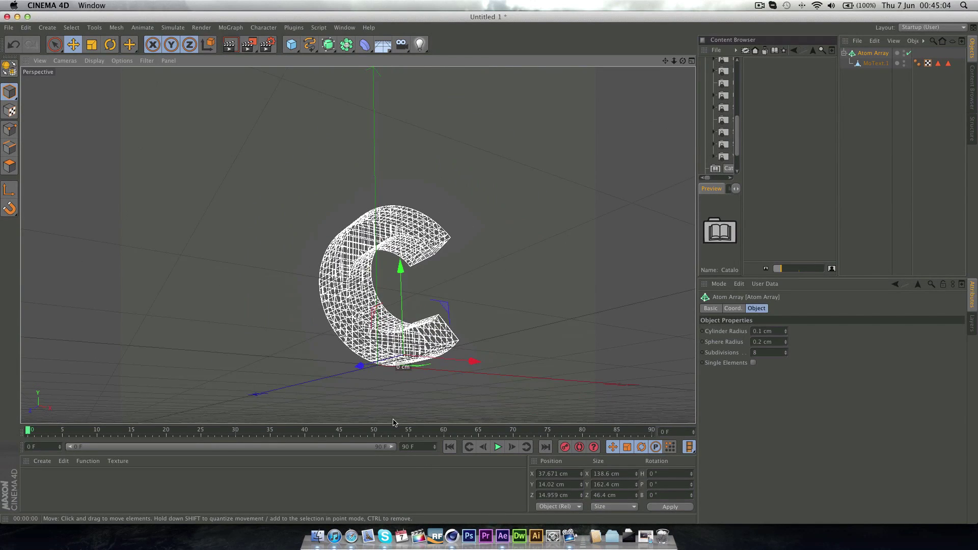
pyautogui.click(503, 535)
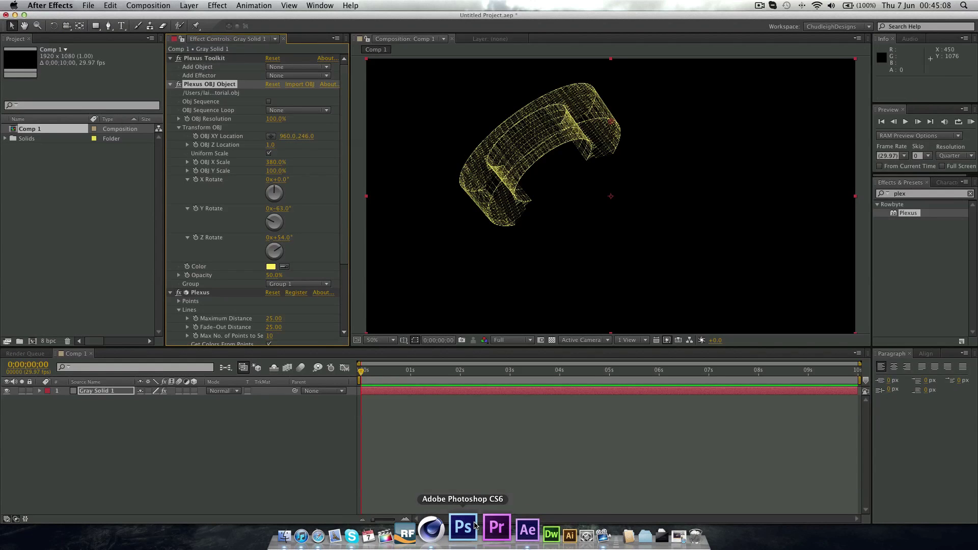
# - Stretch the C to 750% X scale, lower it, and lengthen the Plexus lines
pyautogui.scroll(7, 515, 132)
pyautogui.scroll(-7, 515, 132)
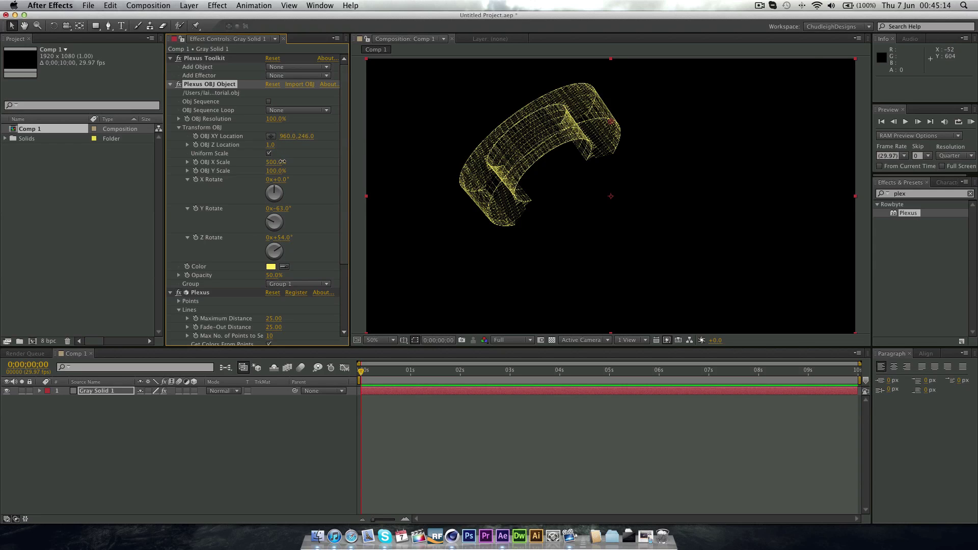
pyautogui.moveTo(282, 162); pyautogui.dragTo(560, 153)
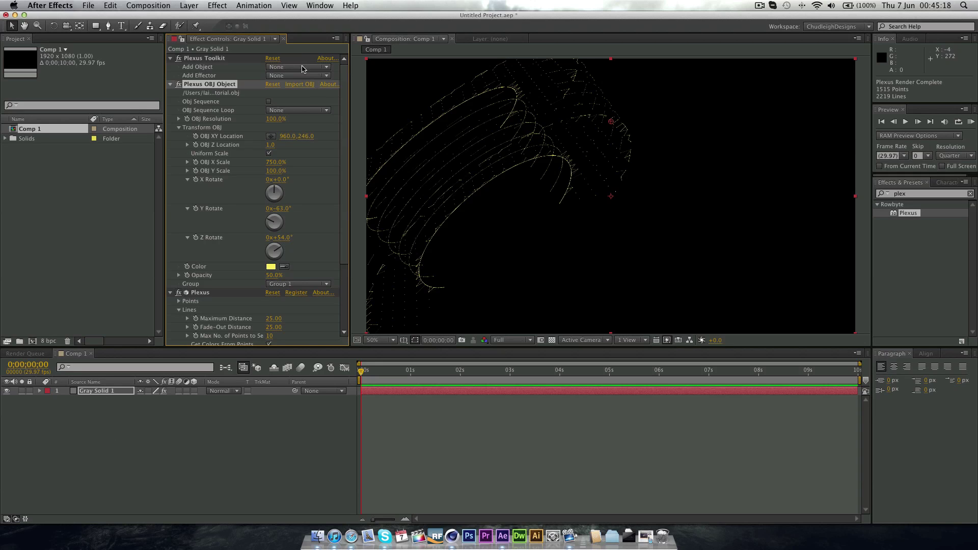
pyautogui.moveTo(308, 138); pyautogui.dragTo(557, 144)
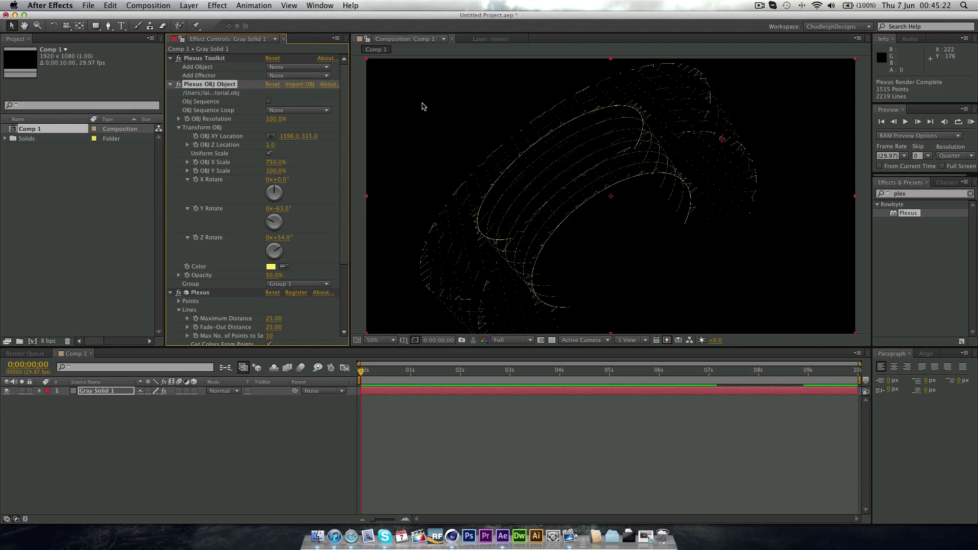
pyautogui.moveTo(274, 319); pyautogui.dragTo(289, 316)
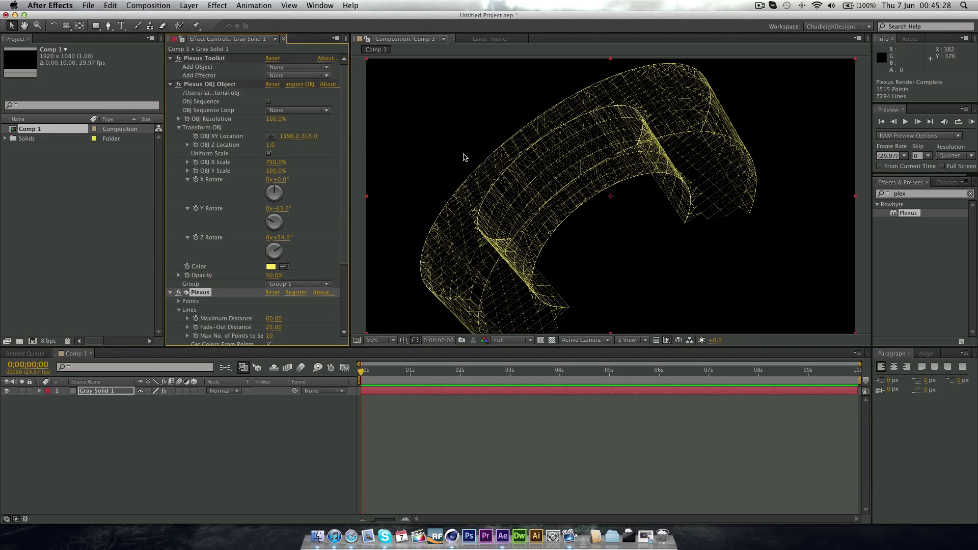
# - Rotate the C to X −25°, Y −46°, Z 63°, lower it to Y 550, and set Maximum Distance 91
pyautogui.moveTo(284, 238); pyautogui.dragTo(293, 186)
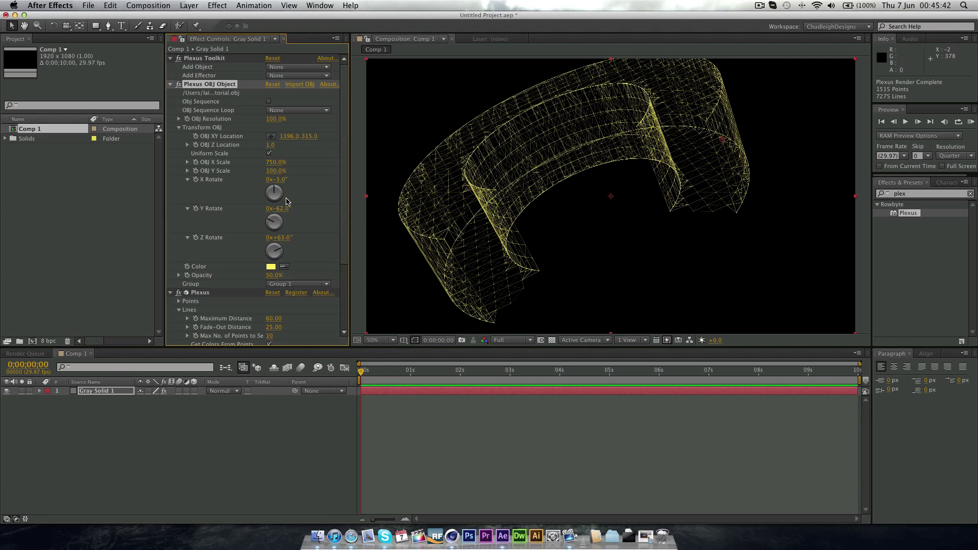
pyautogui.moveTo(280, 181); pyautogui.dragTo(268, 176)
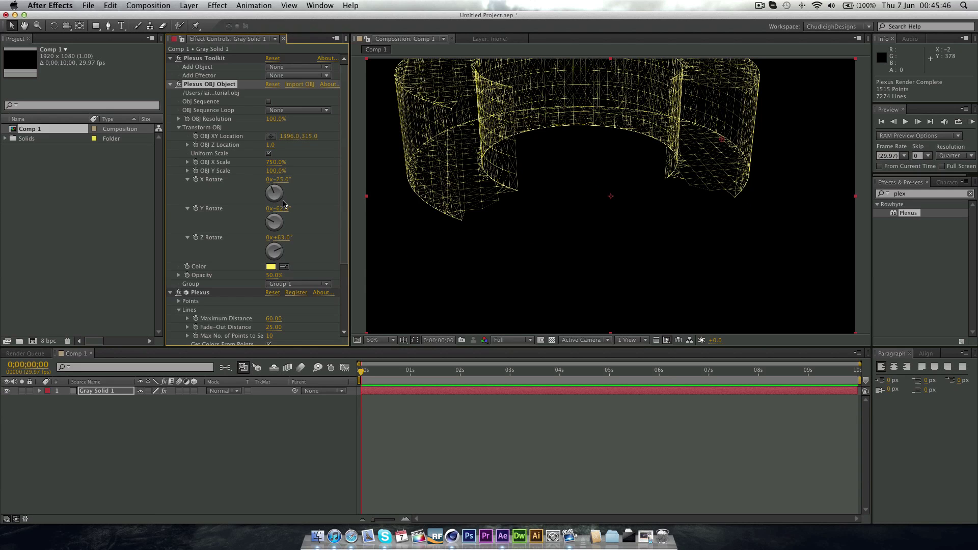
pyautogui.moveTo(293, 209); pyautogui.dragTo(294, 213)
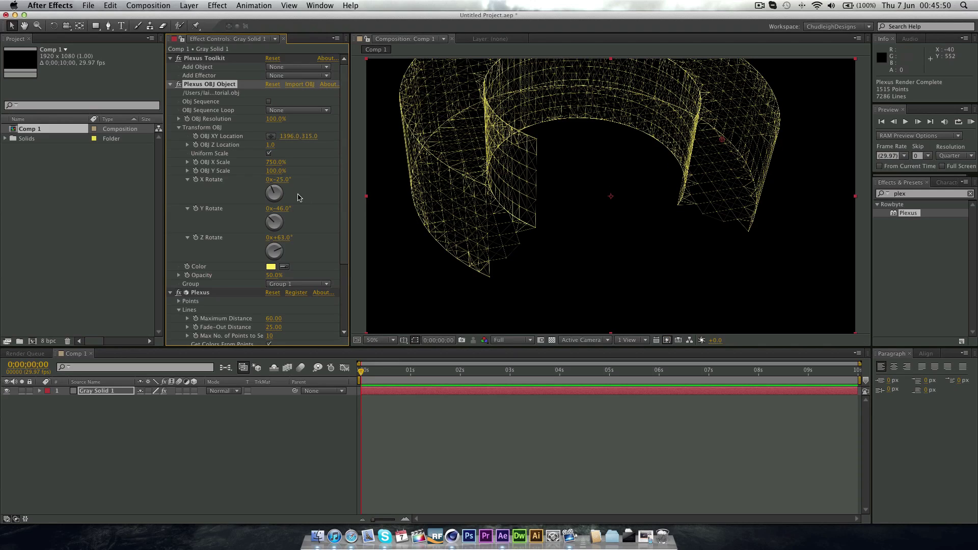
pyautogui.moveTo(308, 136); pyautogui.dragTo(419, 159)
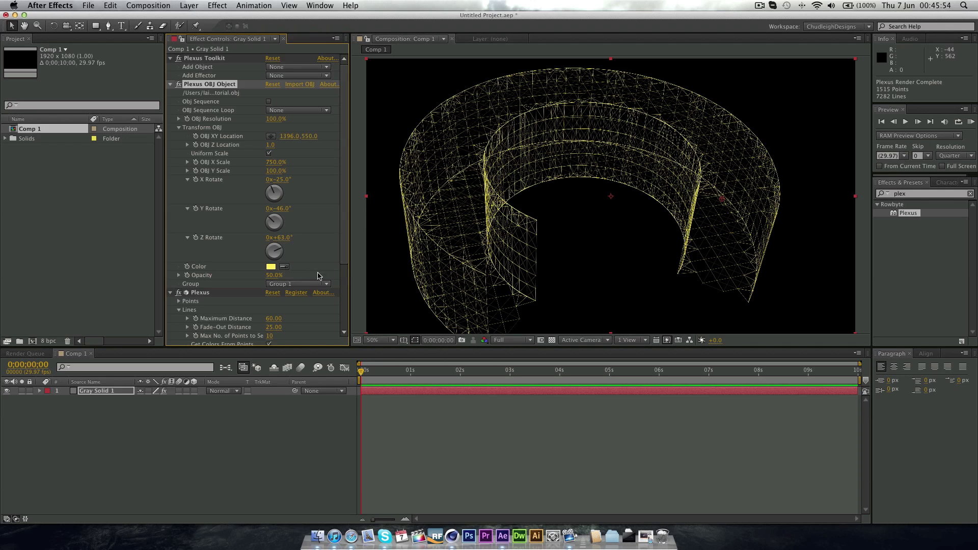
pyautogui.moveTo(273, 328); pyautogui.dragTo(252, 327)
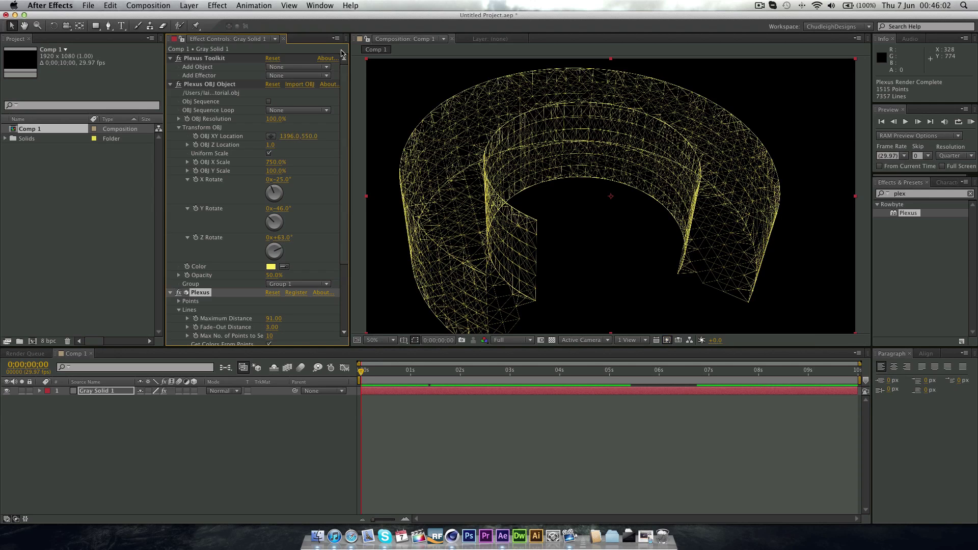
# - Create a new camera layer, Camera 1, using the 50mm preset
pyautogui.rightClick(146, 413)
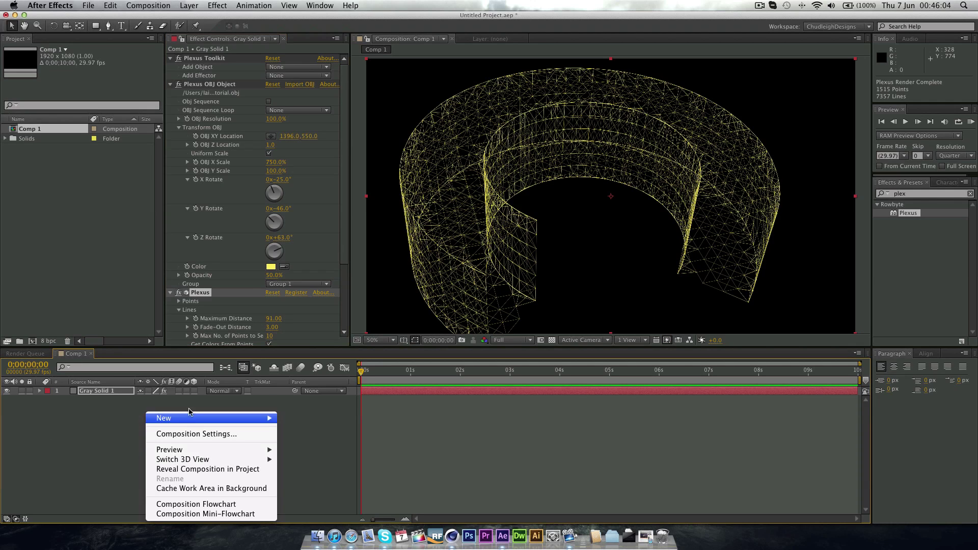
pyautogui.moveTo(233, 417)
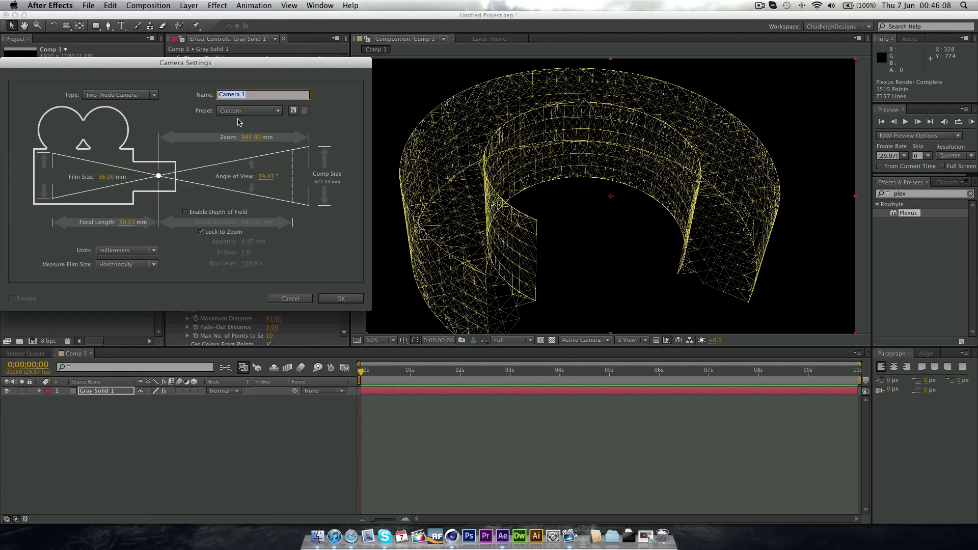
pyautogui.click(259, 111)
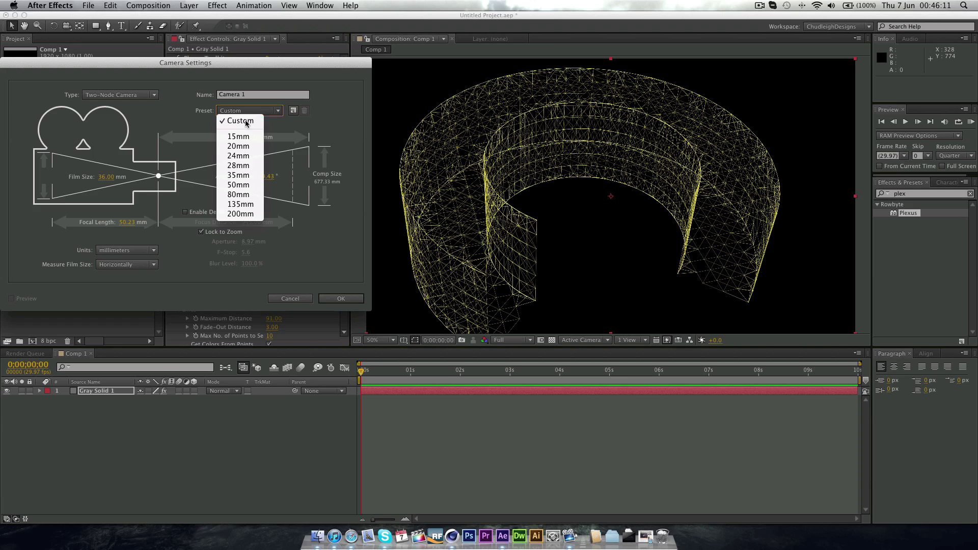
pyautogui.click(235, 185)
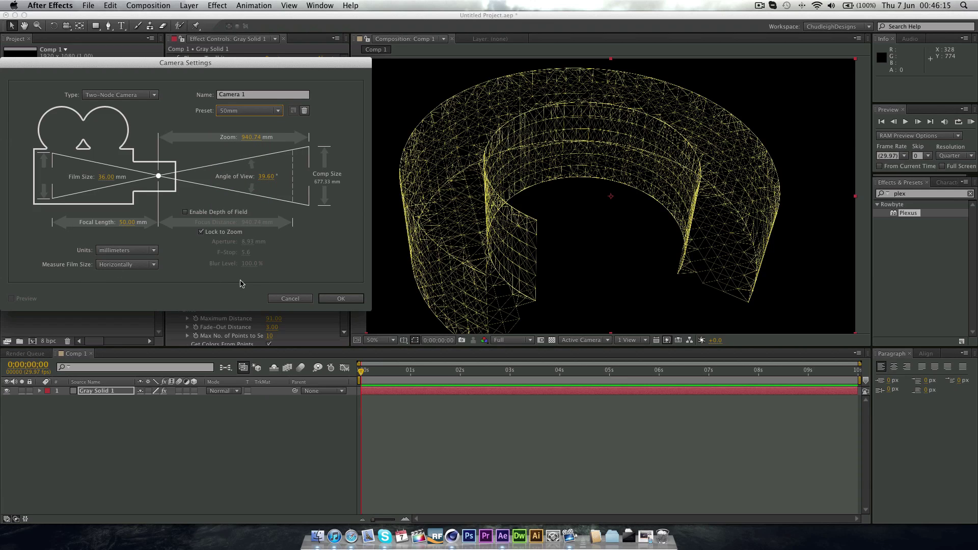
pyautogui.click(338, 300)
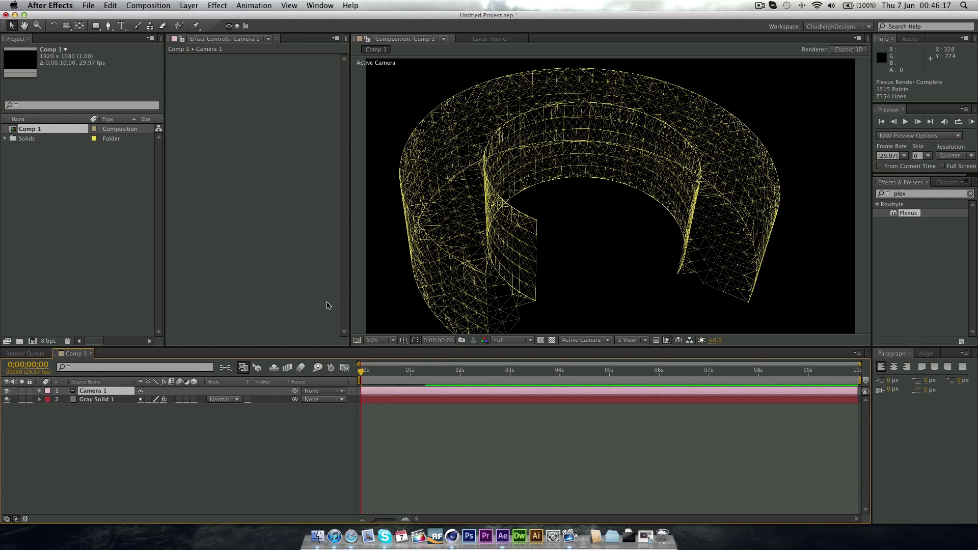
# - Dolly Camera 1 close to the wireframe with the Track Z Camera tool
pyautogui.click(66, 27)
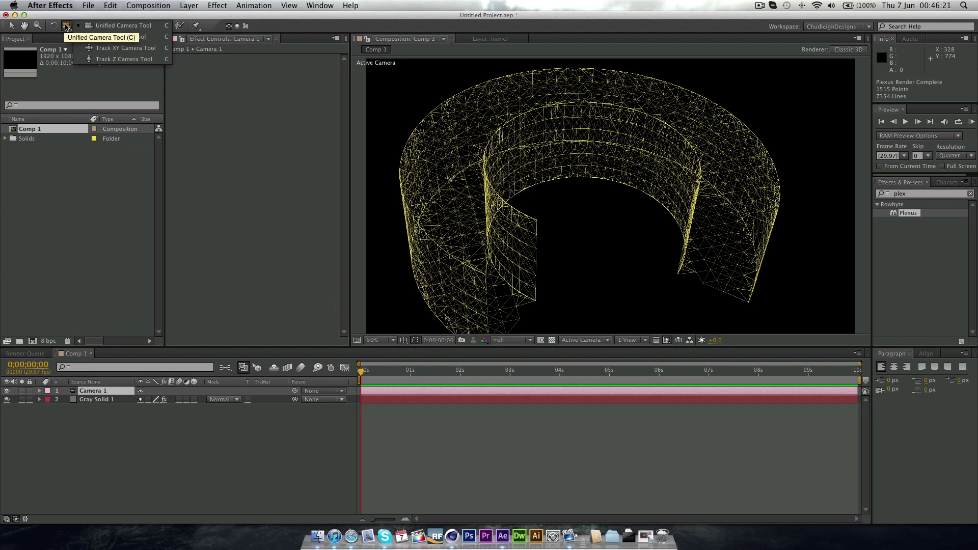
pyautogui.click(104, 60)
pyautogui.moveTo(549, 200); pyautogui.dragTo(629, 197)
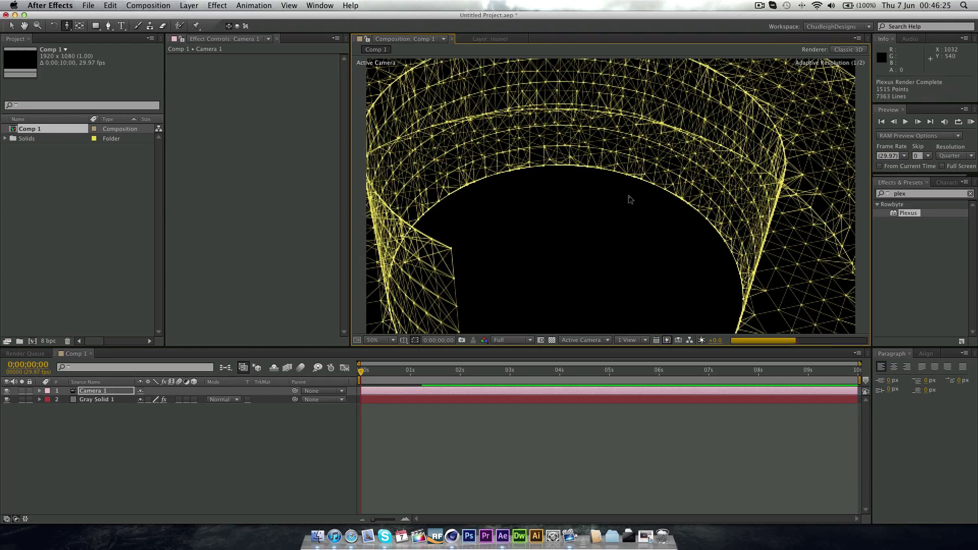
pyautogui.moveTo(526, 165); pyautogui.dragTo(567, 167)
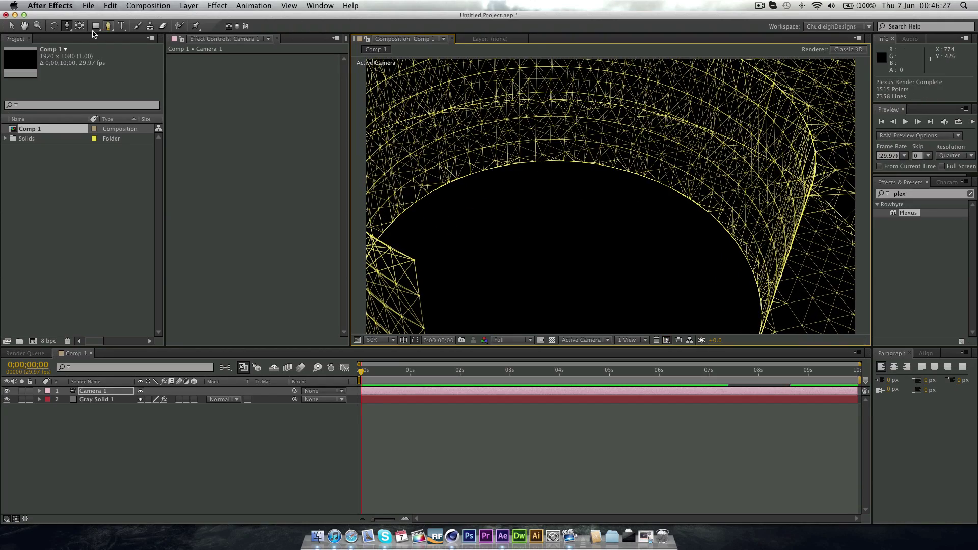
# - Orbit Camera 1 for an angled close-up of the yellow wireframe
pyautogui.click(68, 27)
pyautogui.click(104, 42)
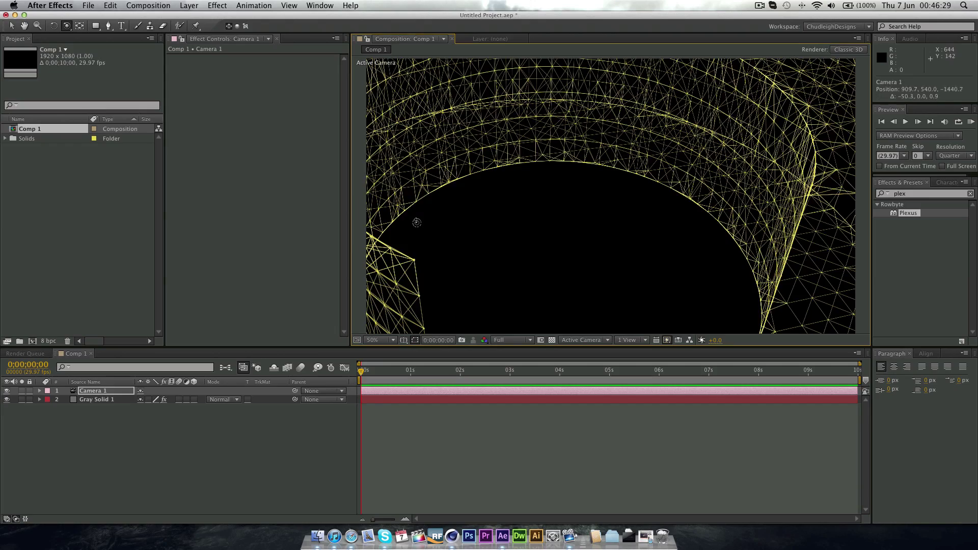
pyautogui.moveTo(509, 214); pyautogui.dragTo(427, 220)
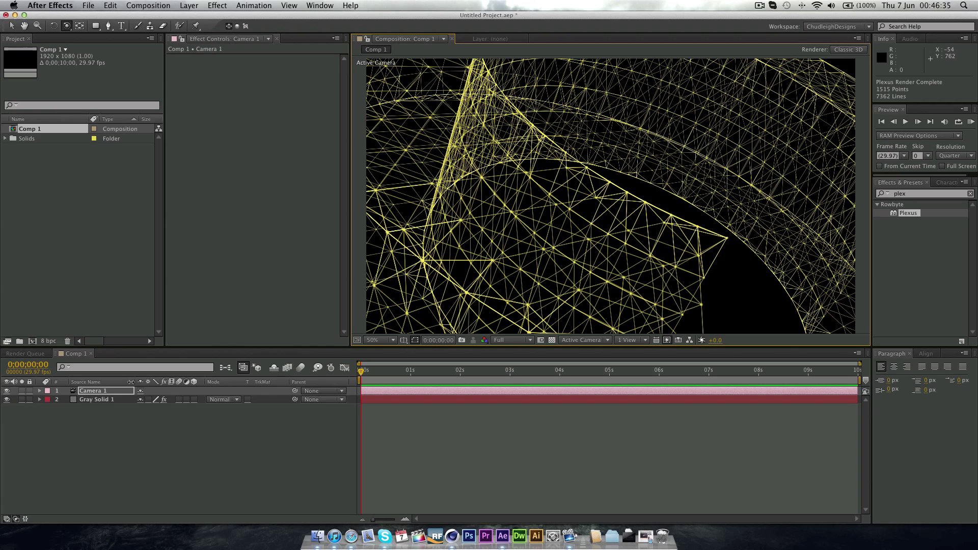
# - Set the Plexus Depth of Field to Camera Settings on Gray Solid 1, then select Camera 1
pyautogui.click(82, 400)
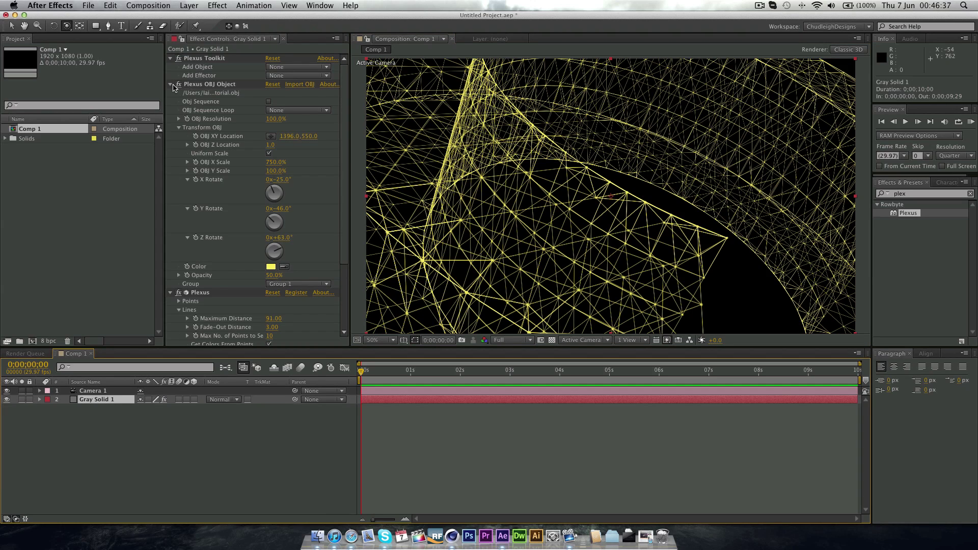
pyautogui.click(171, 85)
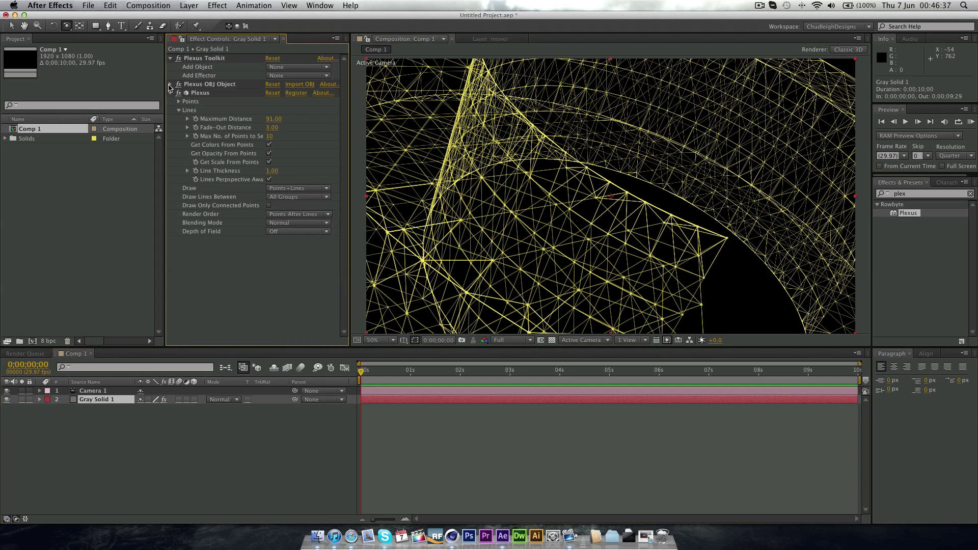
pyautogui.click(295, 233)
pyautogui.click(298, 249)
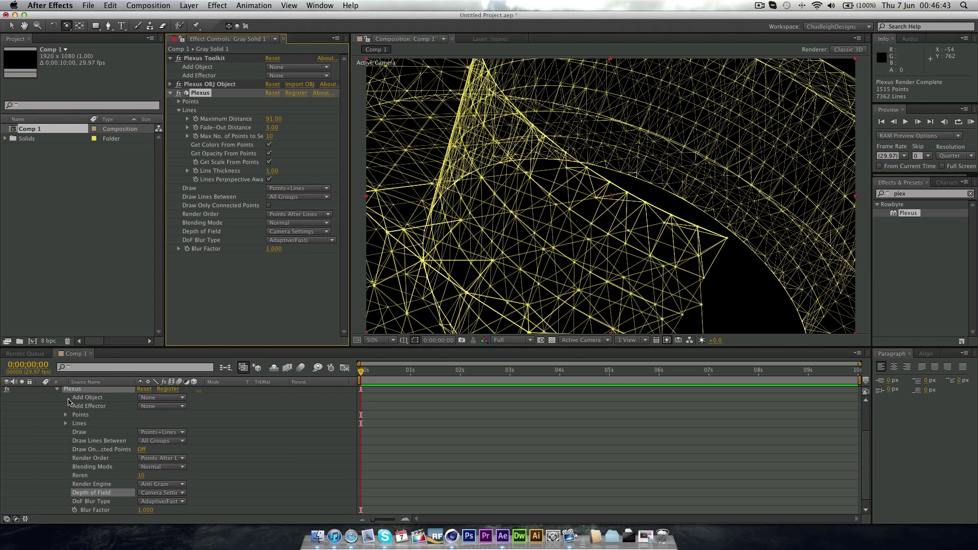
pyautogui.scroll(3, 68, 403)
pyautogui.click(40, 400)
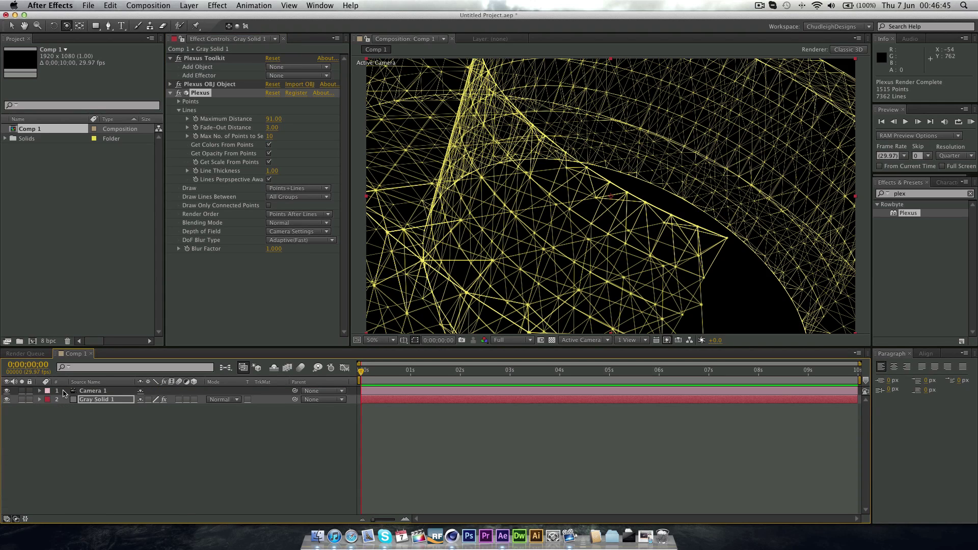
pyautogui.click(65, 391)
# - Enable Depth of Field in Camera 1's options and test a 100-pixel focus distance
pyautogui.click(40, 391)
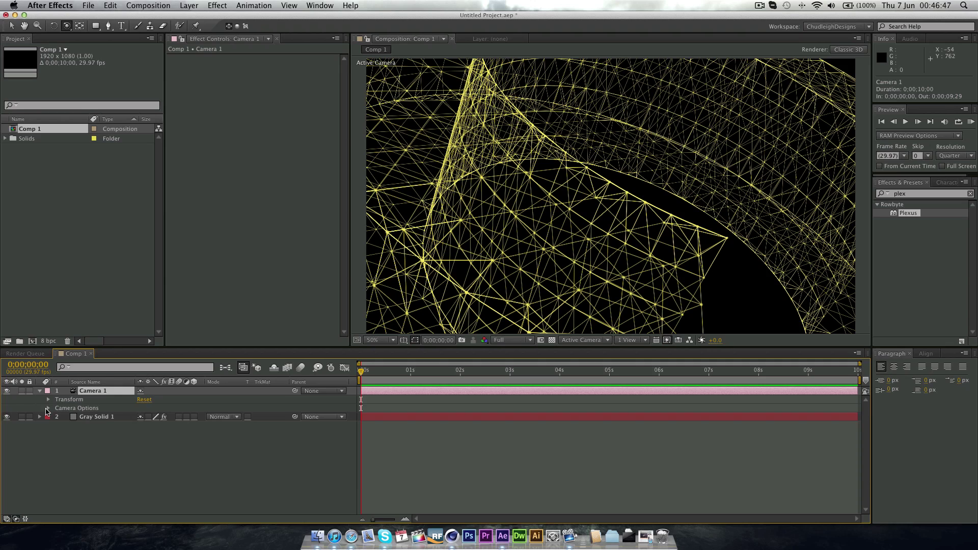
pyautogui.click(47, 409)
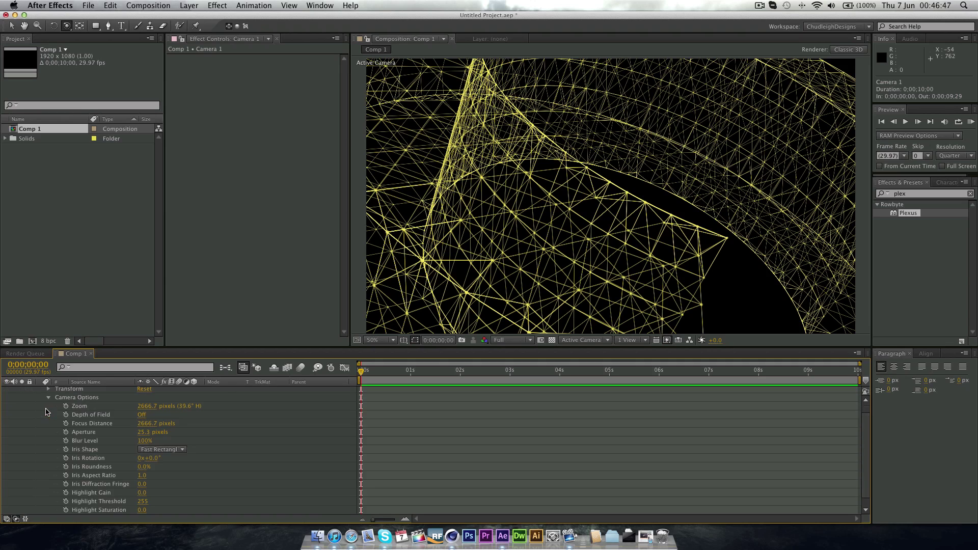
pyautogui.click(141, 415)
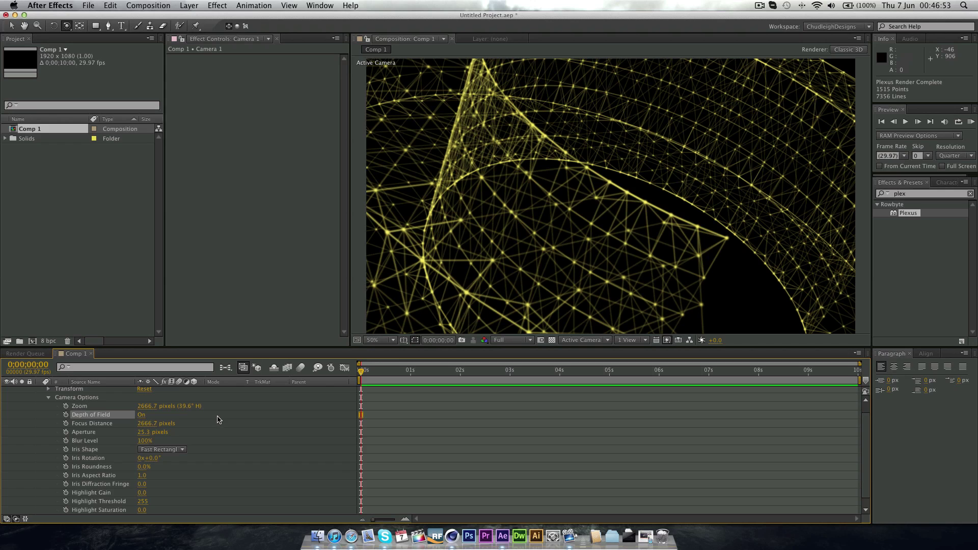
pyautogui.moveTo(152, 424); pyautogui.dragTo(117, 430)
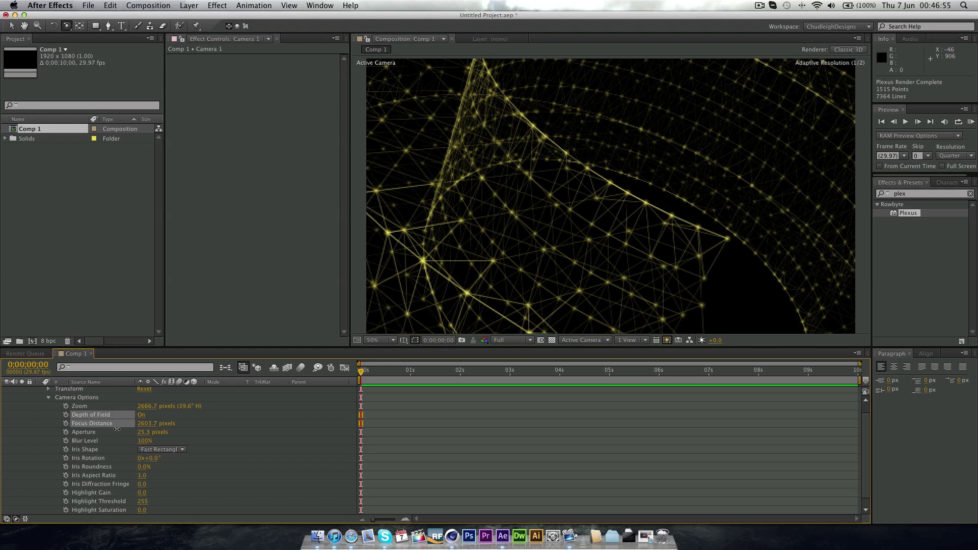
pyautogui.click(37, 423)
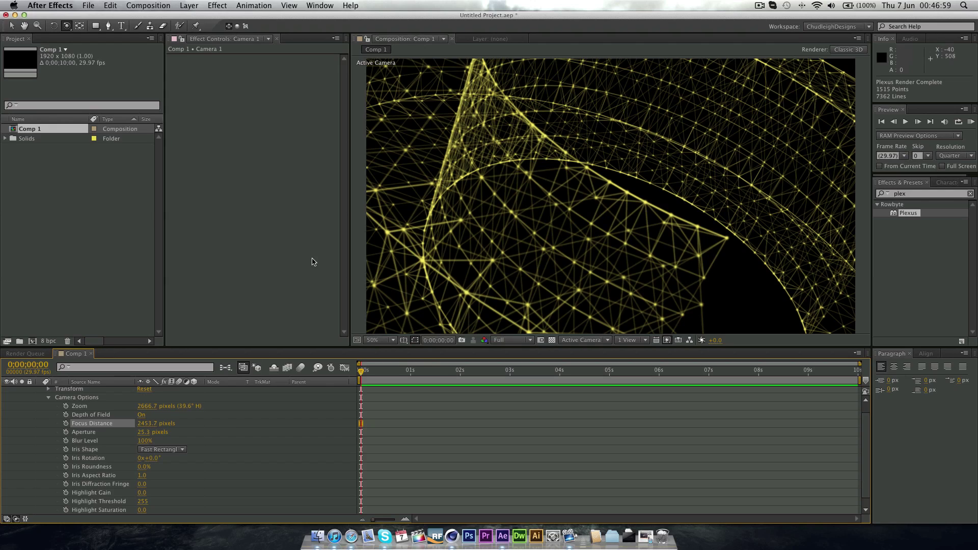
pyautogui.click(143, 424)
pyautogui.write('100')
pyautogui.press('Return')
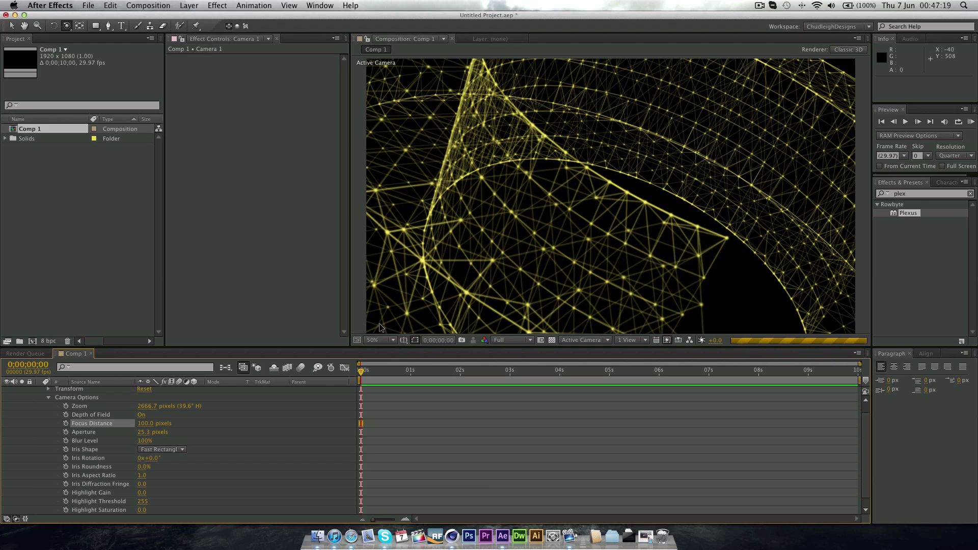
# - Set Camera 1's focus distance to 600 pixels
pyautogui.click(585, 340)
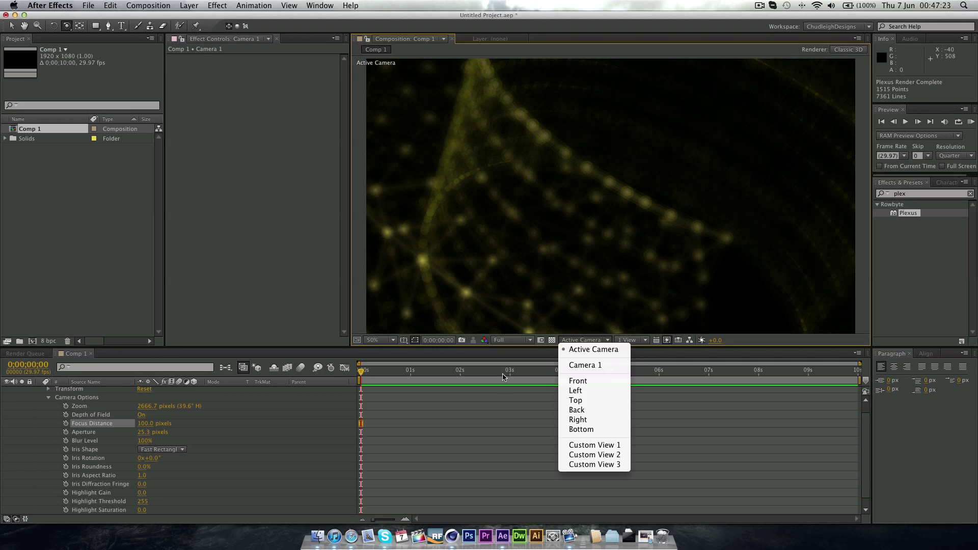
pyautogui.click(513, 433)
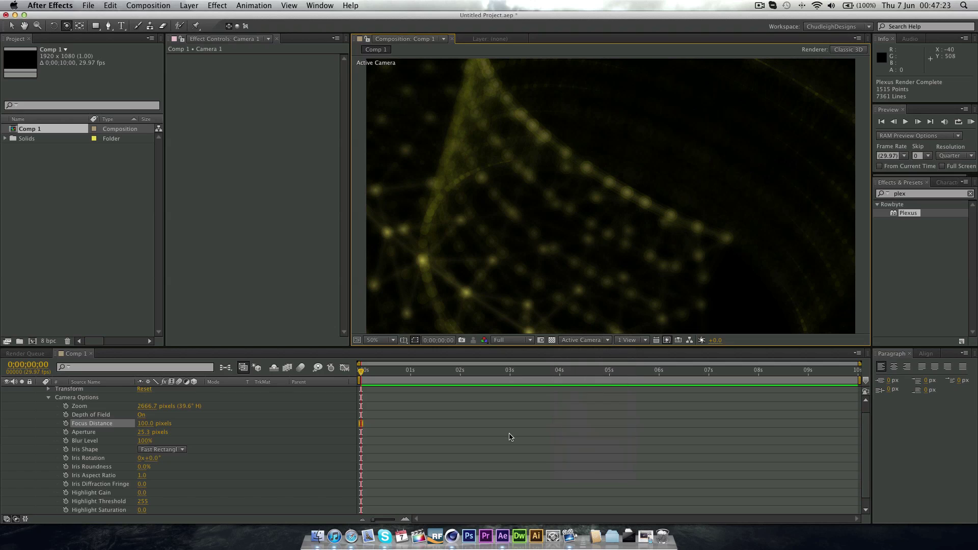
pyautogui.click(153, 424)
pyautogui.write('6000')
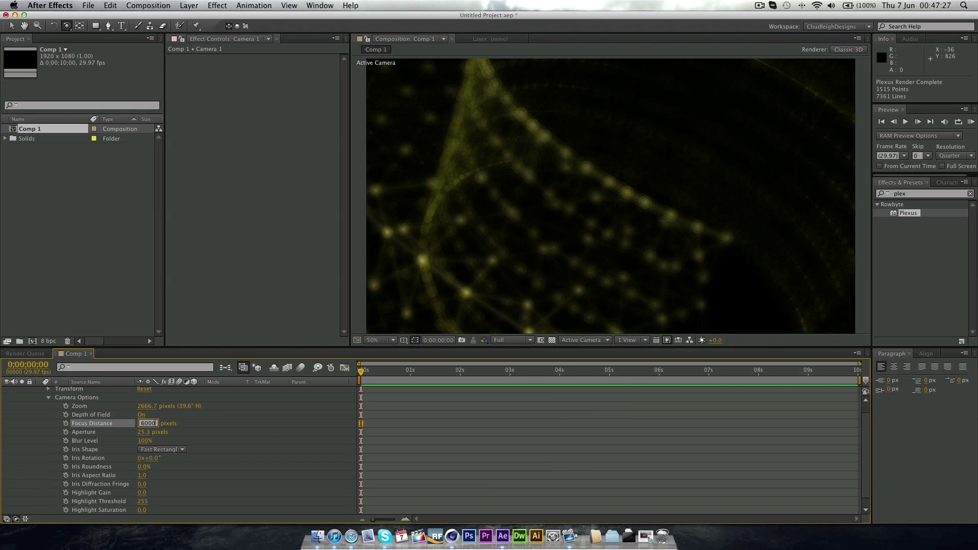
pyautogui.press('Return')
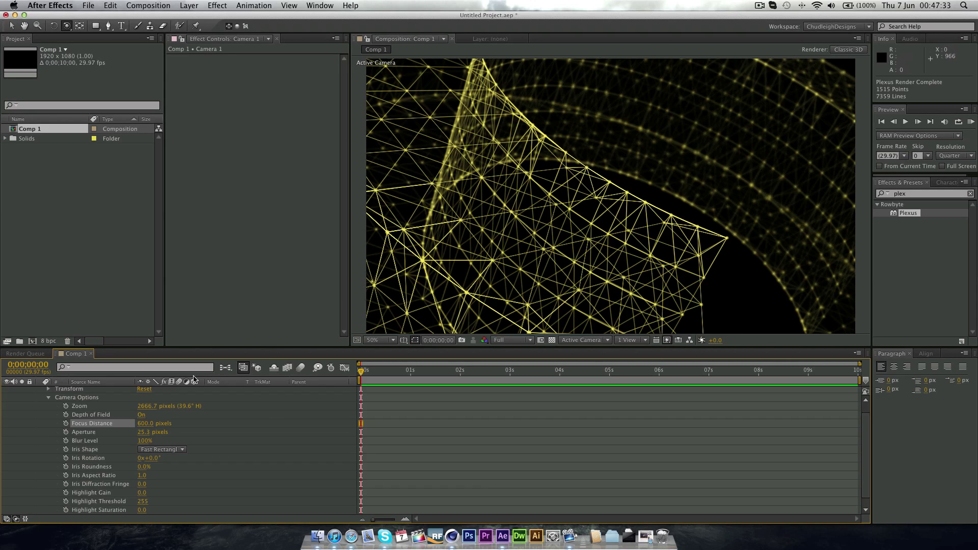
# - Set Camera 1's aperture to 50 pixels and change its iris shape from Fast Rectangle to Octagon
pyautogui.click(145, 432)
pyautogui.write('50')
pyautogui.press('Return')
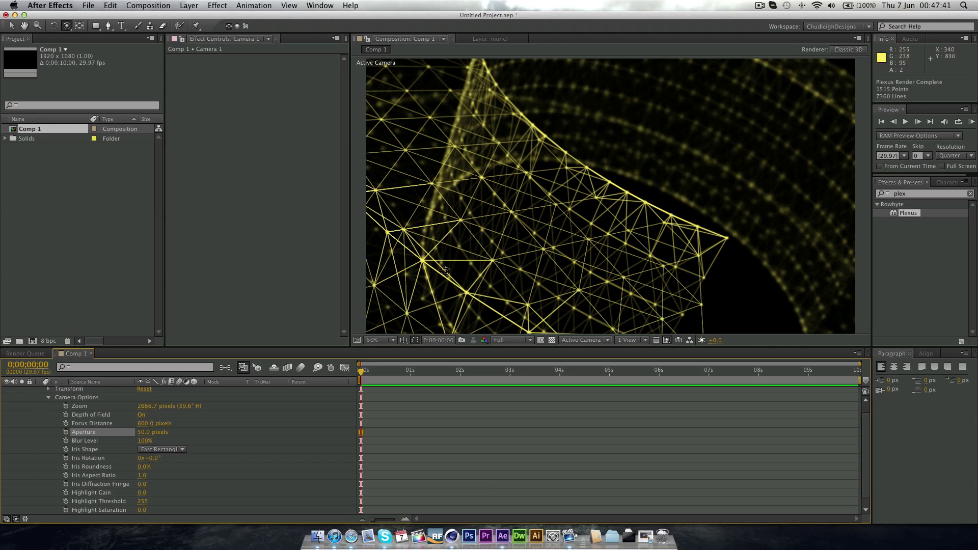
pyautogui.click(171, 451)
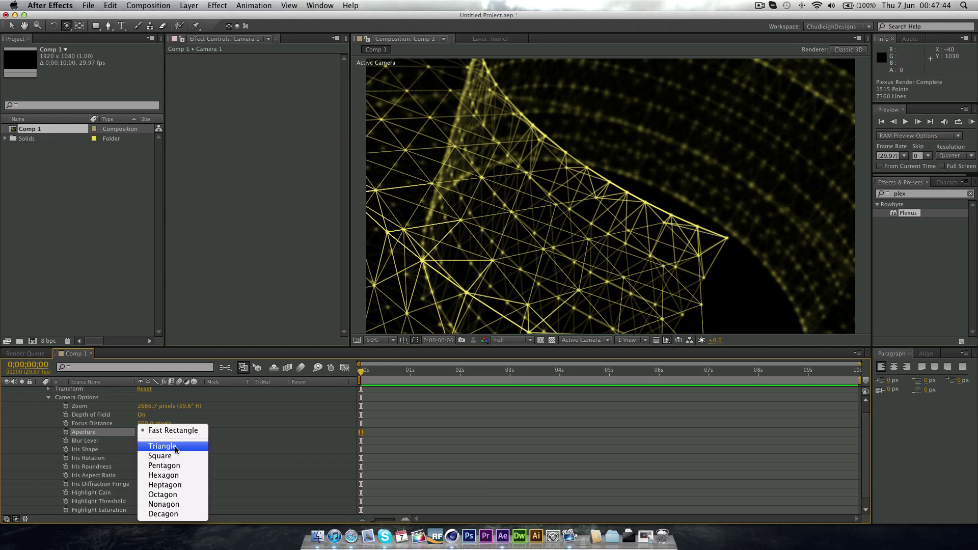
pyautogui.click(164, 500)
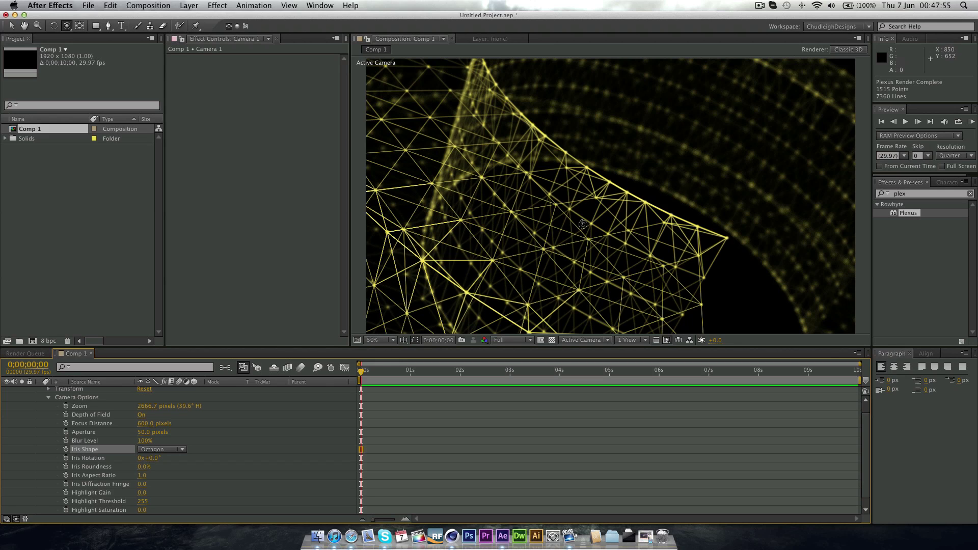
# - Orbit Camera 1 around the wireframe C so a sharp curved edge sits before blurred yellow arcs
pyautogui.moveTo(582, 223)
pyautogui.mouseDown()
pyautogui.moveTo(605, 225)
pyautogui.moveTo(593, 237)
pyautogui.moveTo(594, 219)
pyautogui.moveTo(583, 224)
pyautogui.mouseUp()
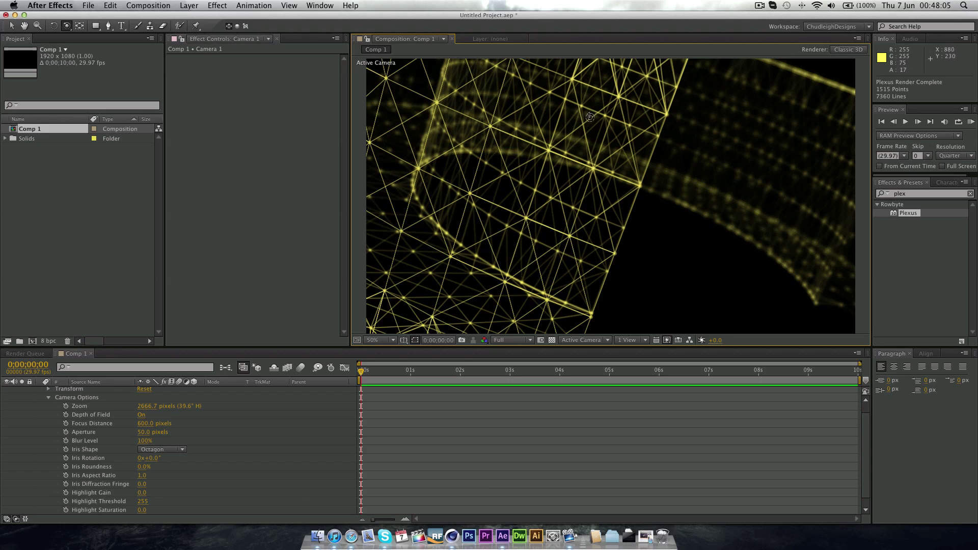
pyautogui.moveTo(574, 134); pyautogui.dragTo(596, 170)
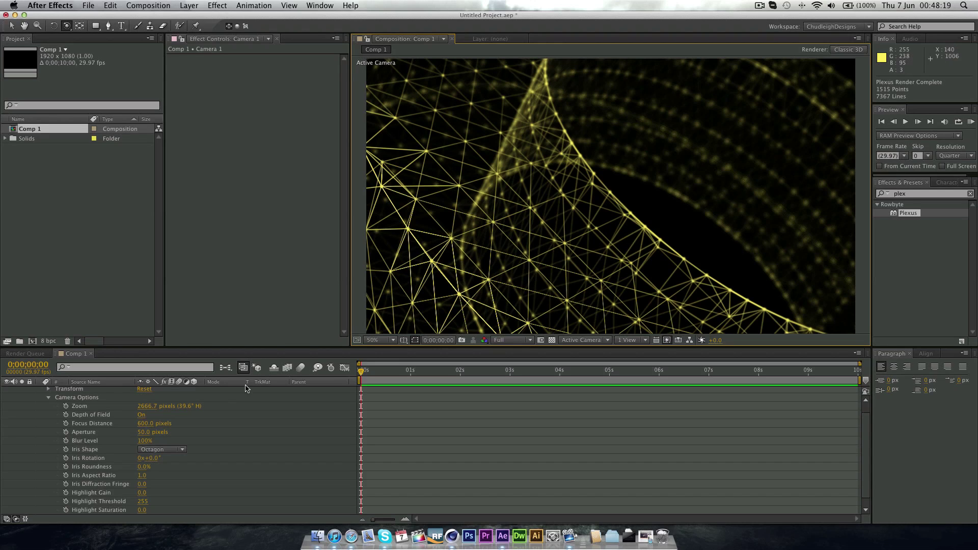
# - Set Camera 1's aperture to 200 pixels, then raise it to 210 pixels
pyautogui.click(146, 432)
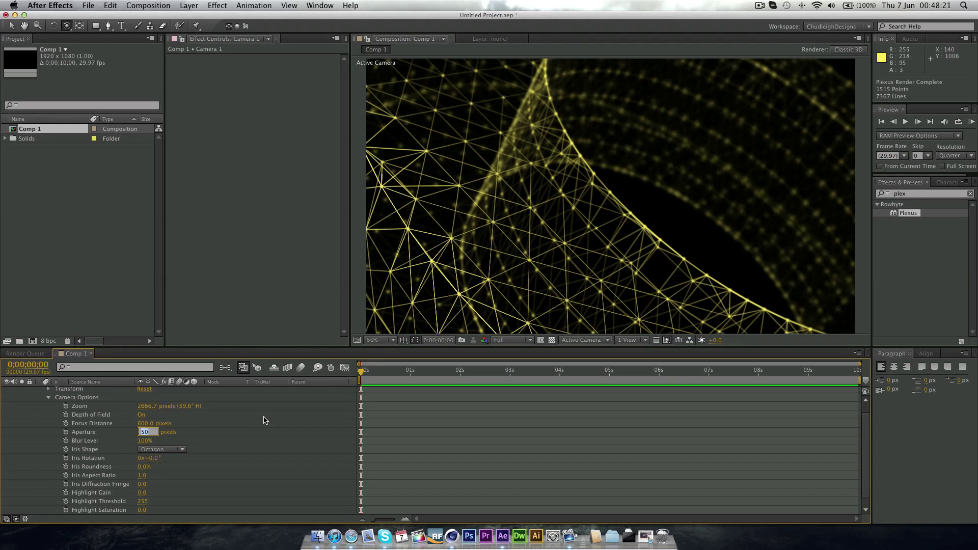
pyautogui.write('200')
pyautogui.press('Return')
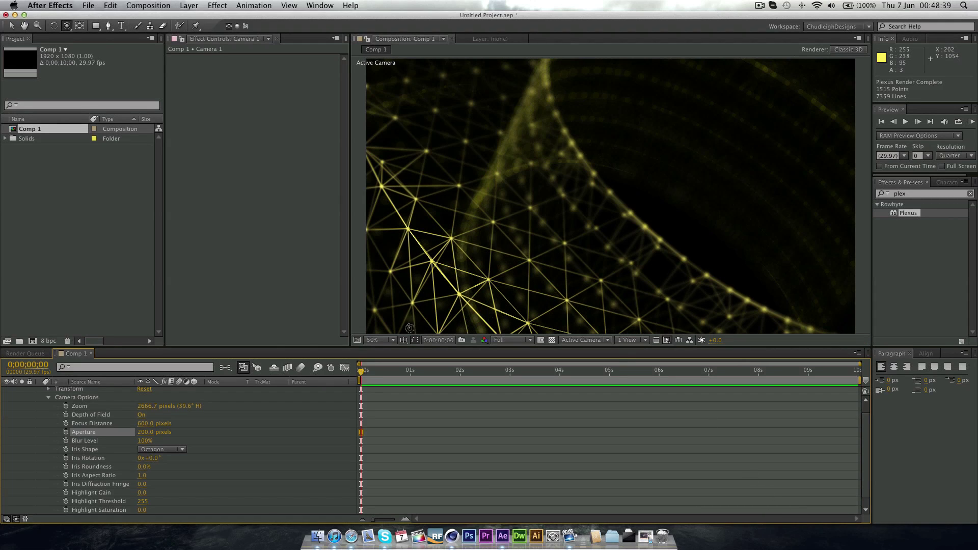
pyautogui.click(143, 432)
pyautogui.write('210')
pyautogui.press('Return')
# - Zoom the composition view out to 25% to check the stronger background blur
pyautogui.press(',')
pyautogui.scroll(4, 586, 217)
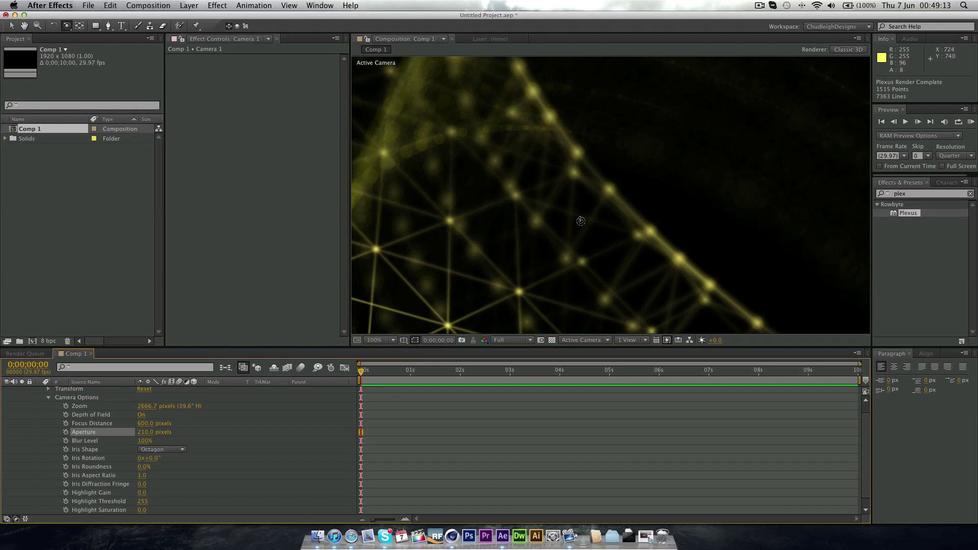
pyautogui.scroll(-2, 581, 221)
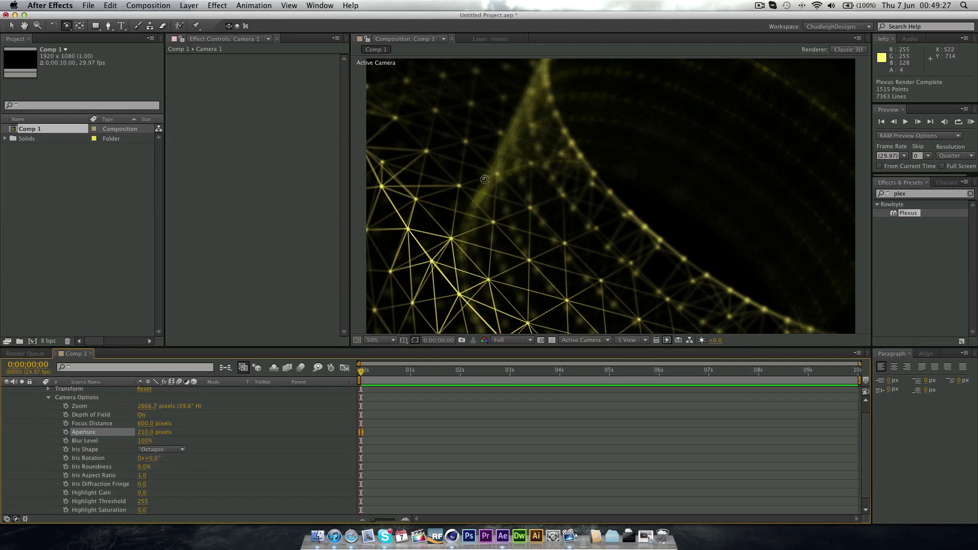
pyautogui.click(364, 531)
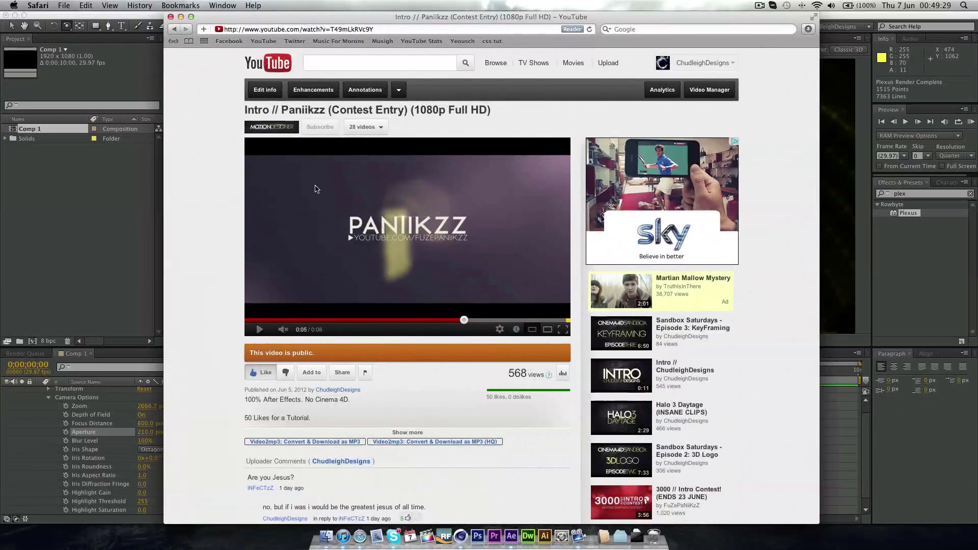
pyautogui.click(250, 320)
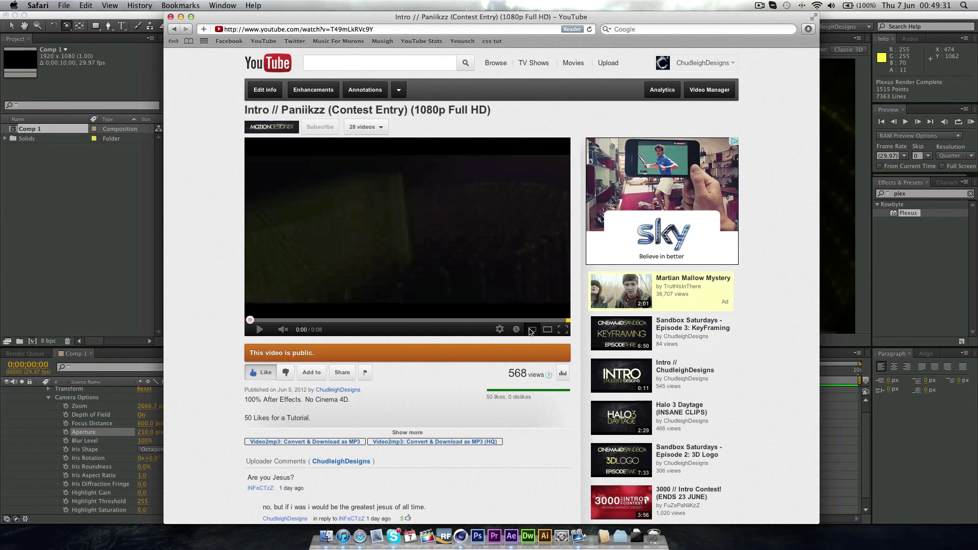
pyautogui.click(563, 329)
pyautogui.click(408, 282)
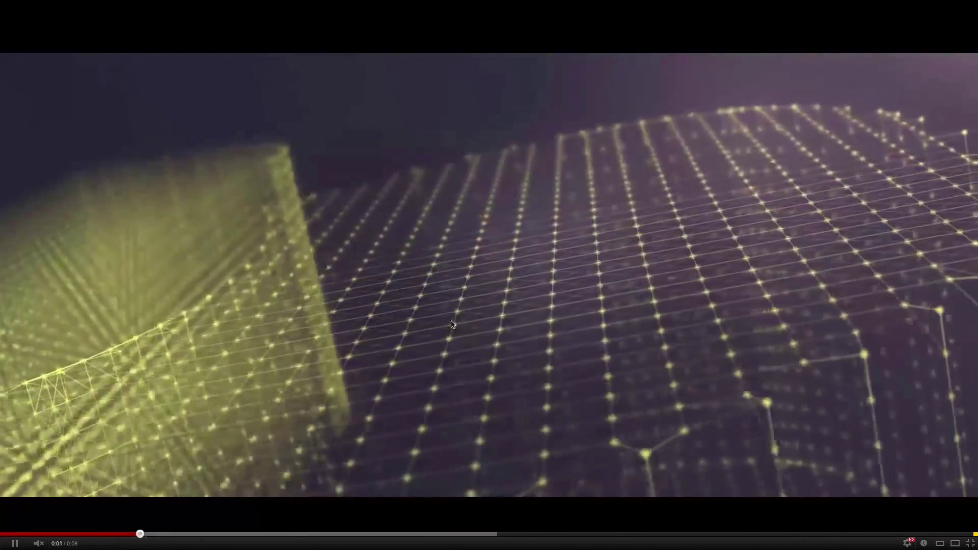
pyautogui.click(287, 293)
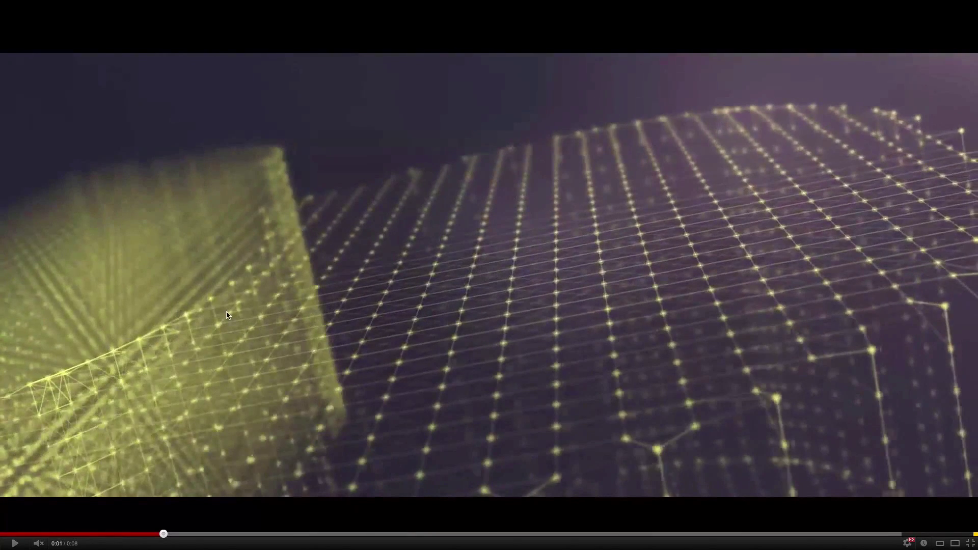
pyautogui.click(511, 356)
pyautogui.click(449, 353)
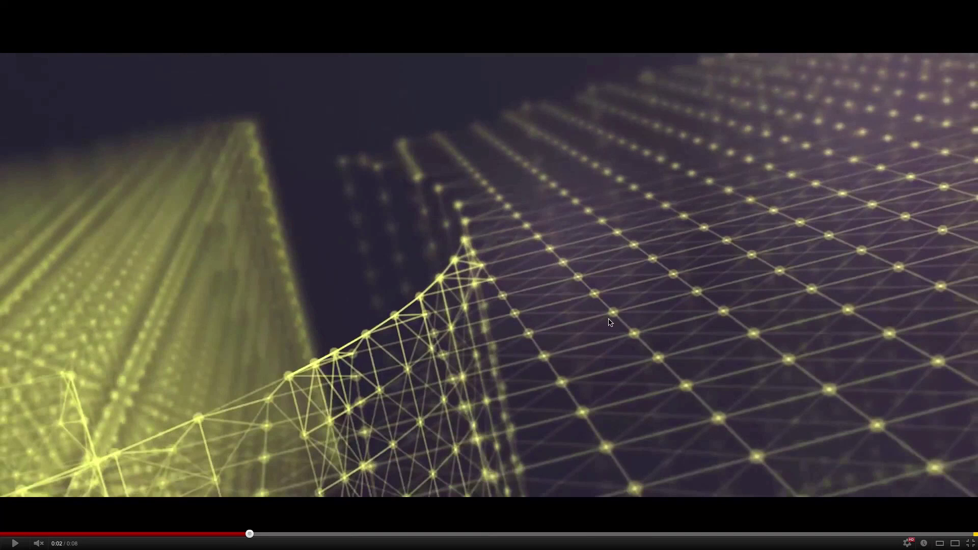
pyautogui.click(513, 339)
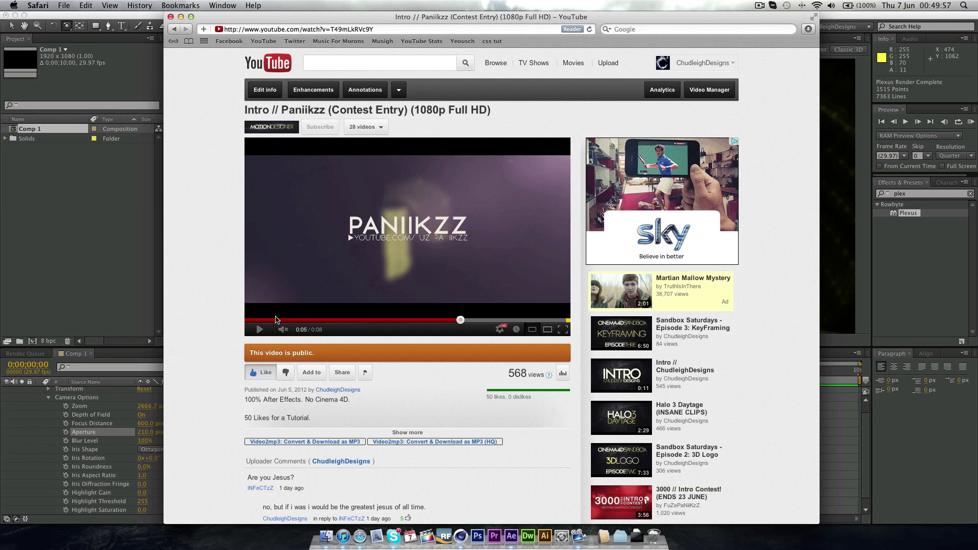
pyautogui.click(145, 19)
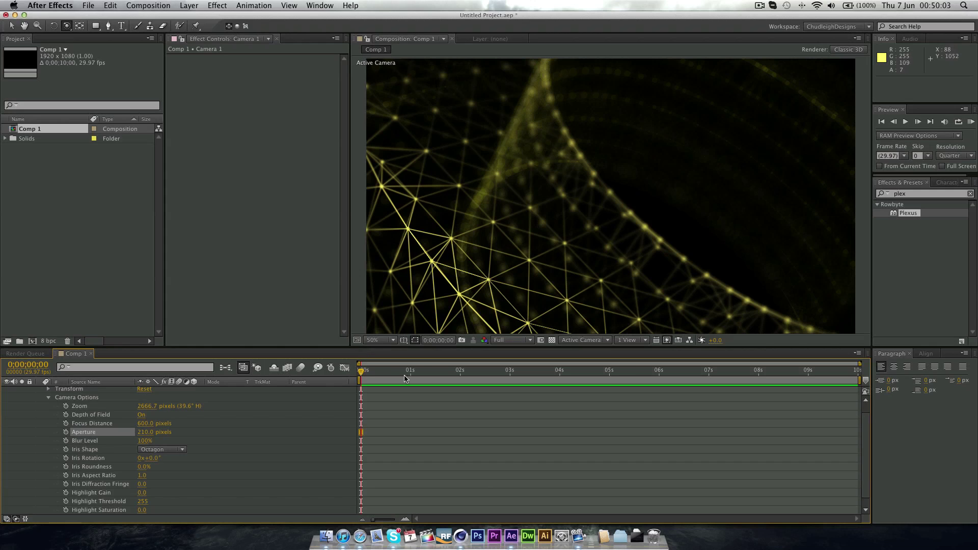
# - Scrub the timeline's current-time indicator to 0:00:05:02
pyautogui.moveTo(527, 380); pyautogui.dragTo(614, 380)
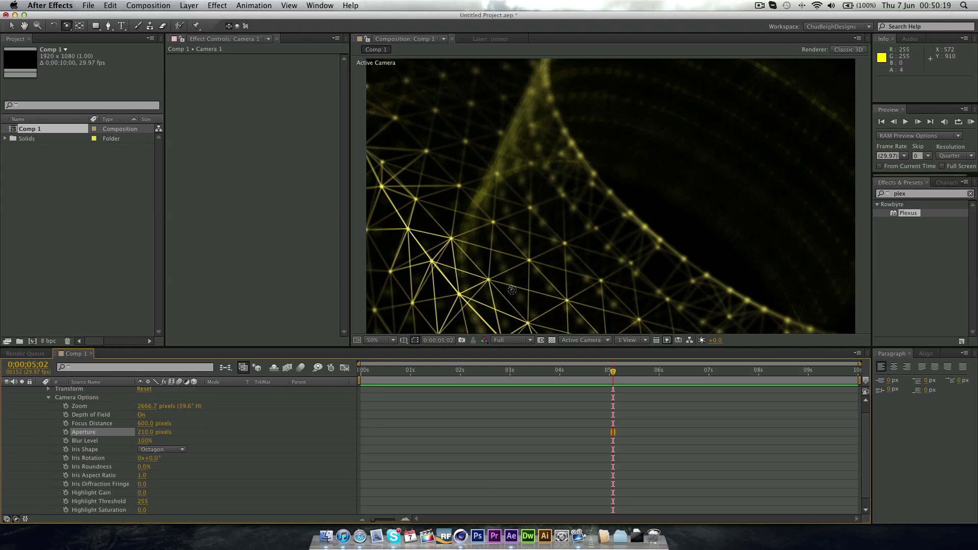
pyautogui.scroll(-1, 525, 273)
pyautogui.scroll(1, 525, 274)
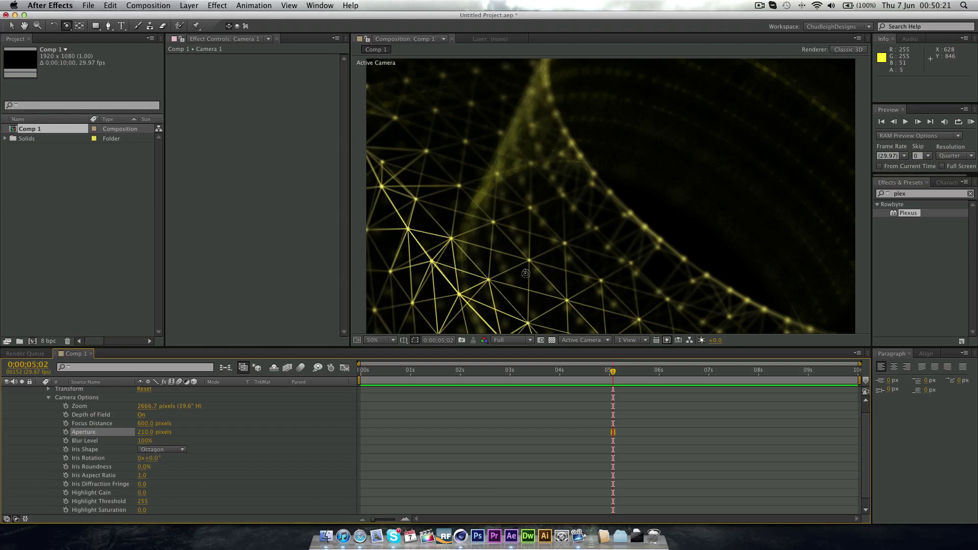